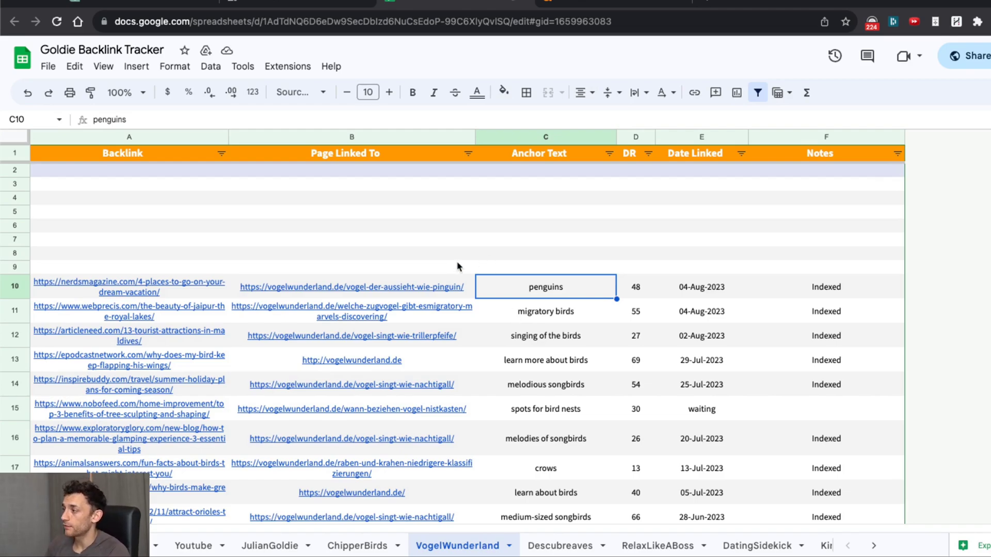
Review the ChipperBirds backlink list, then the vogelwunderland.de and descubreaves.com search performance and the ChipperBirds metrics in Ahrefs
click(380, 545)
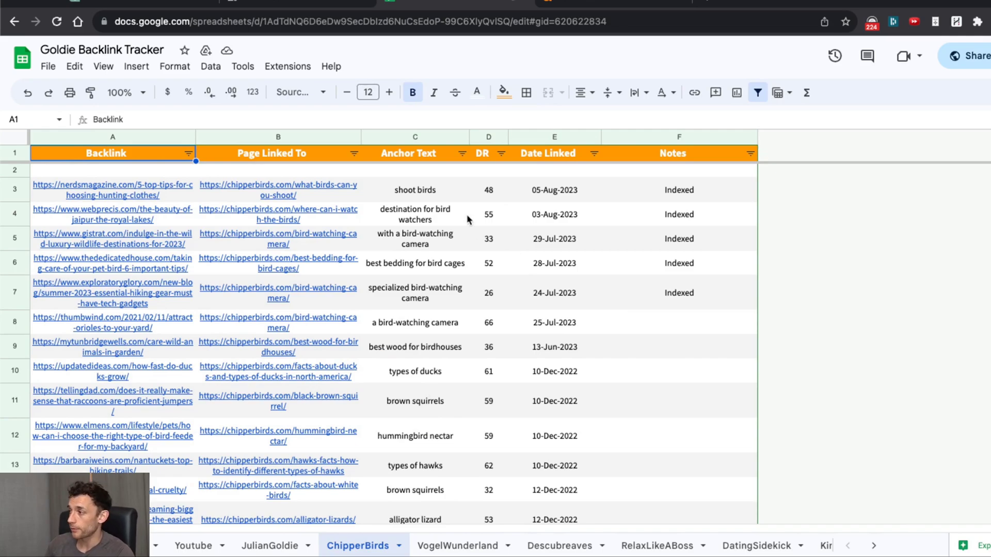
key(ctrl+shift+Page_Up)
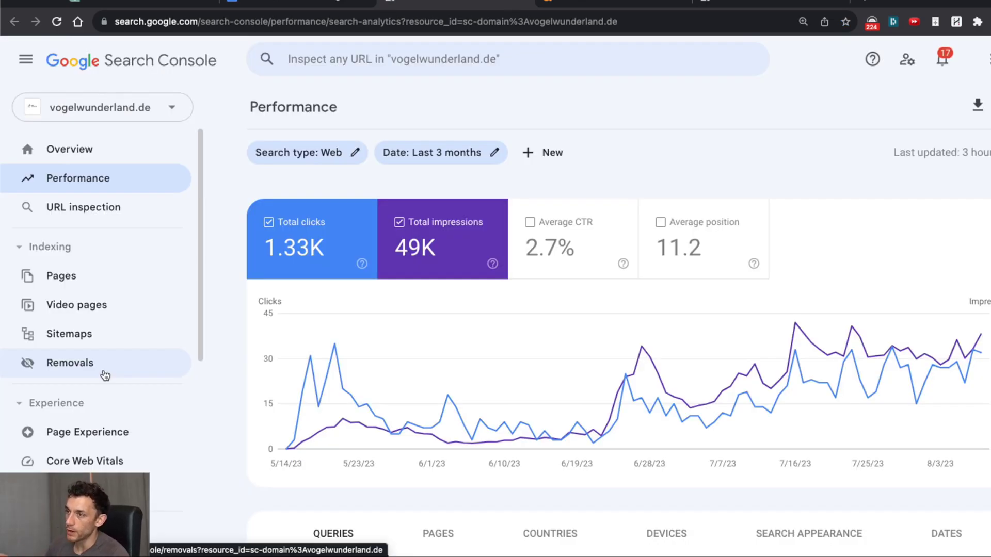
key(ctrl+Tab)
scroll(115, 376, down, 5)
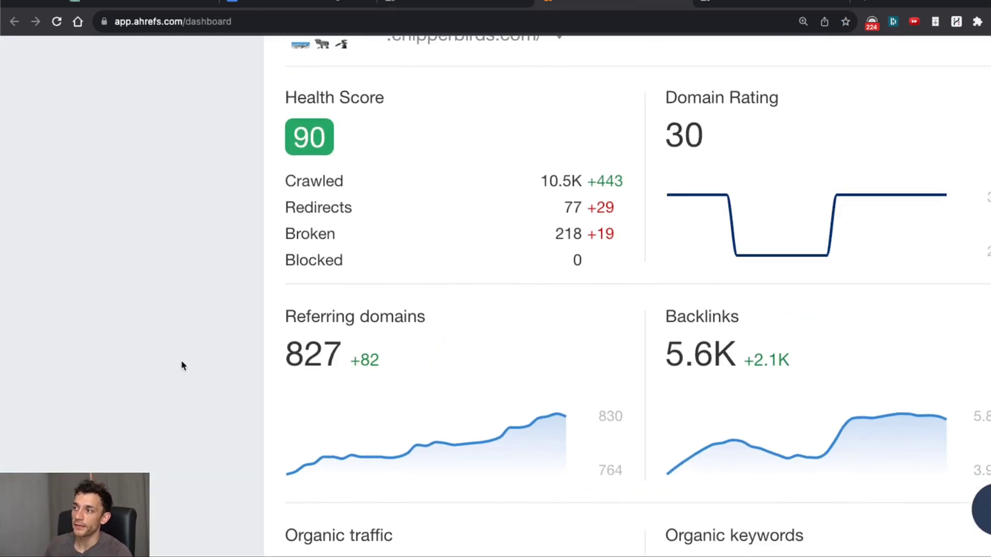
scroll(330, 408, down, 2)
key(ctrl+shift+Tab)
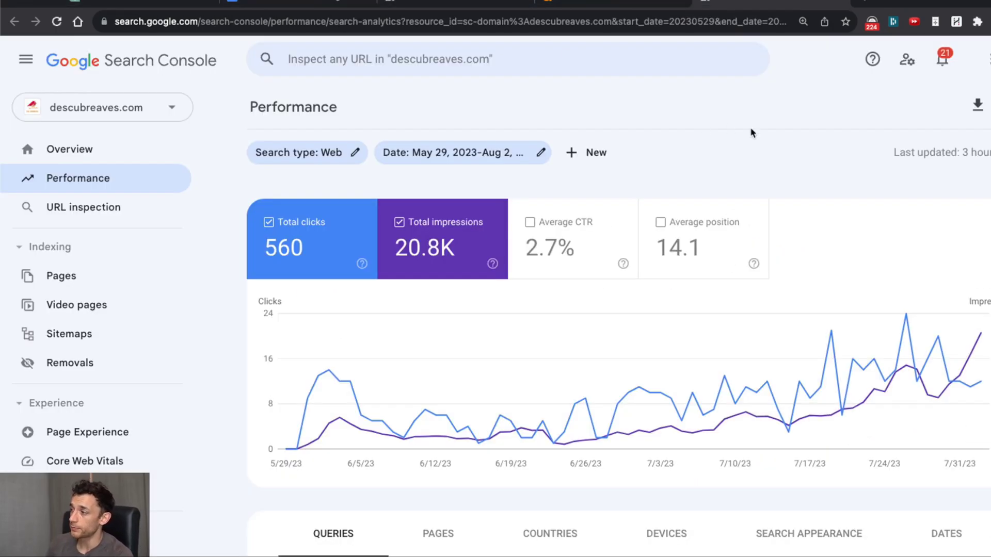
scroll(708, 184, down, 1)
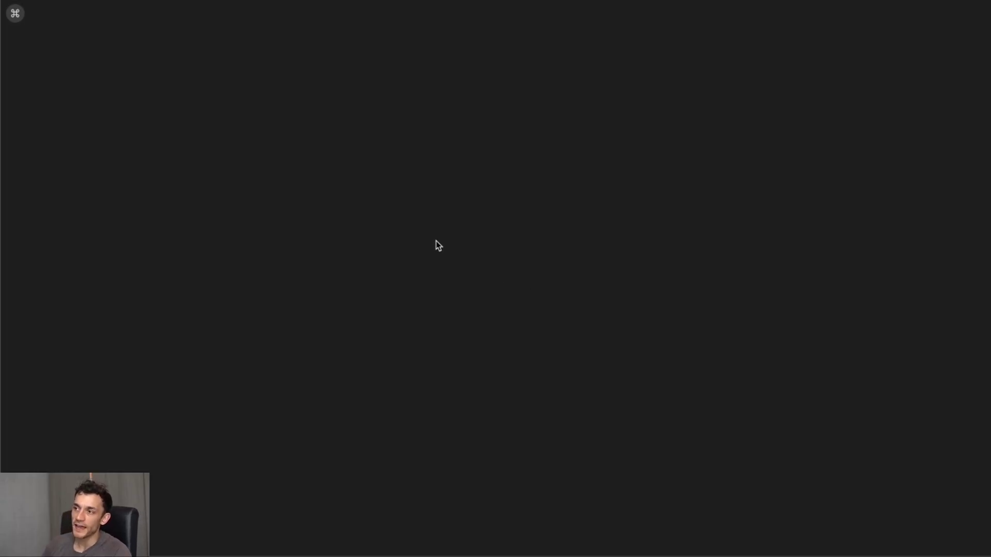
Sketch a red diagram on the blank canvas: a large 3 with arrows pointing up to the letters O, H and P
mouse_move(475, 249)
mouse_down()
mouse_move(490, 316)
mouse_move(417, 360)
mouse_up()
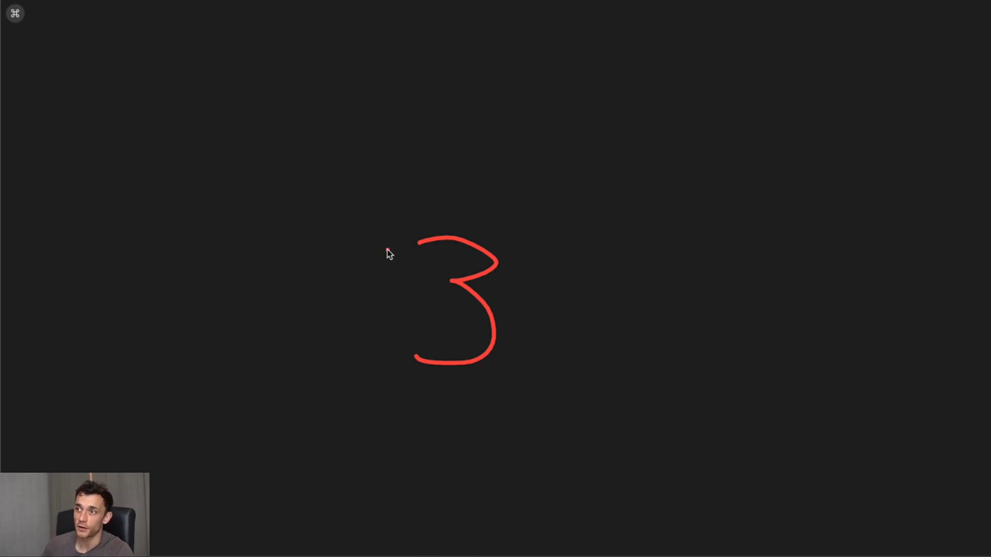
mouse_move(388, 251)
mouse_down()
mouse_move(299, 163)
mouse_move(343, 166)
mouse_up()
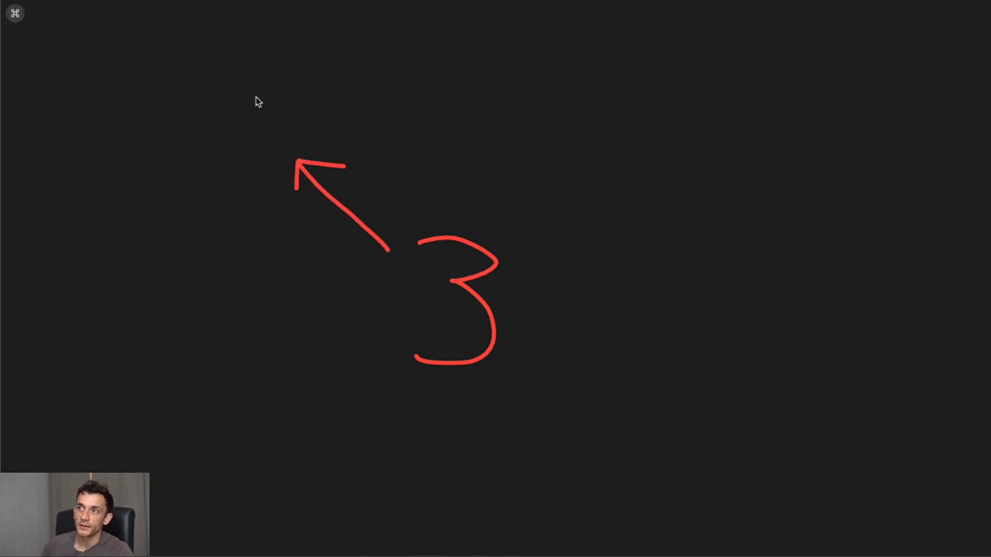
mouse_move(255, 100)
mouse_down()
mouse_move(259, 160)
mouse_move(251, 98)
mouse_up()
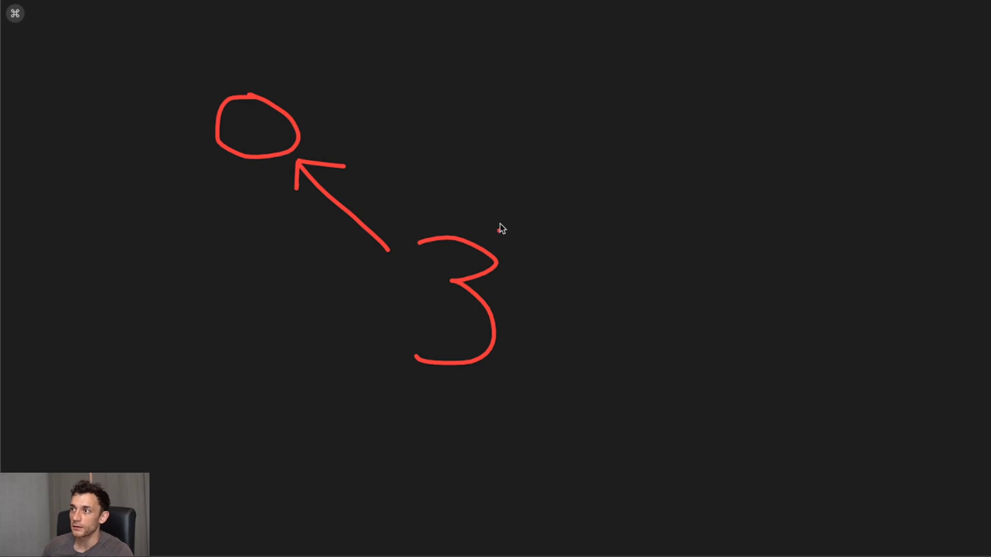
drag(499, 232, 482, 166)
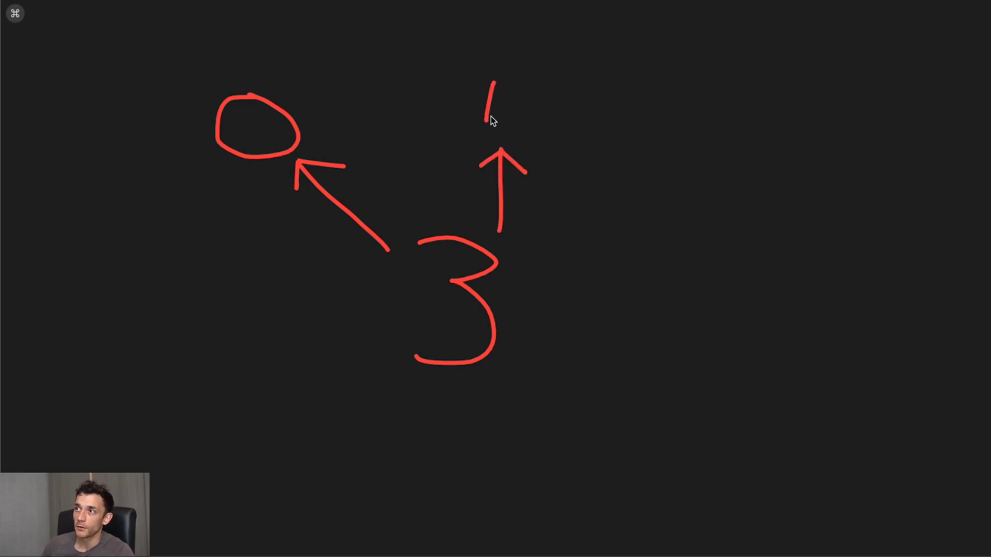
drag(488, 109, 530, 108)
drag(518, 63, 533, 129)
drag(515, 300, 702, 213)
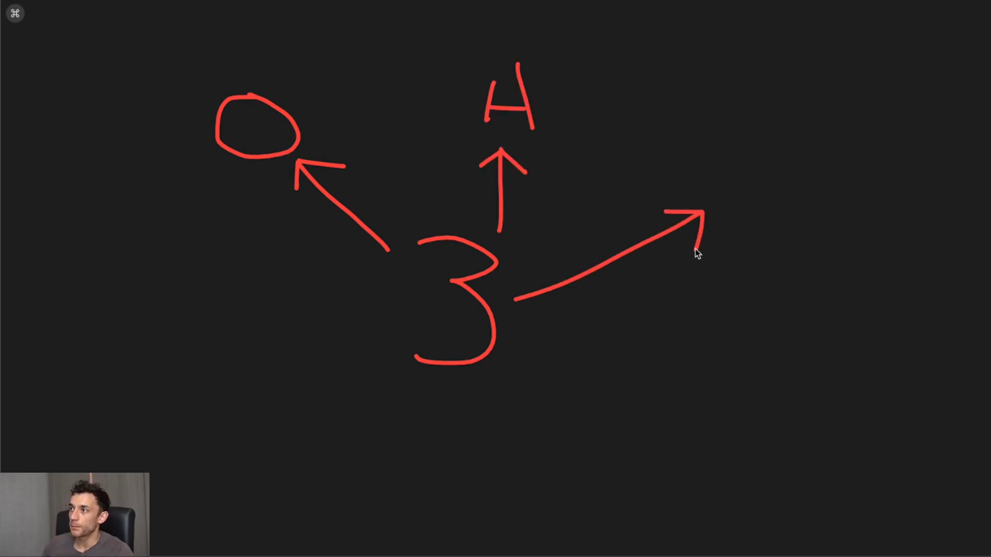
drag(726, 150, 718, 170)
drag(731, 96, 733, 125)
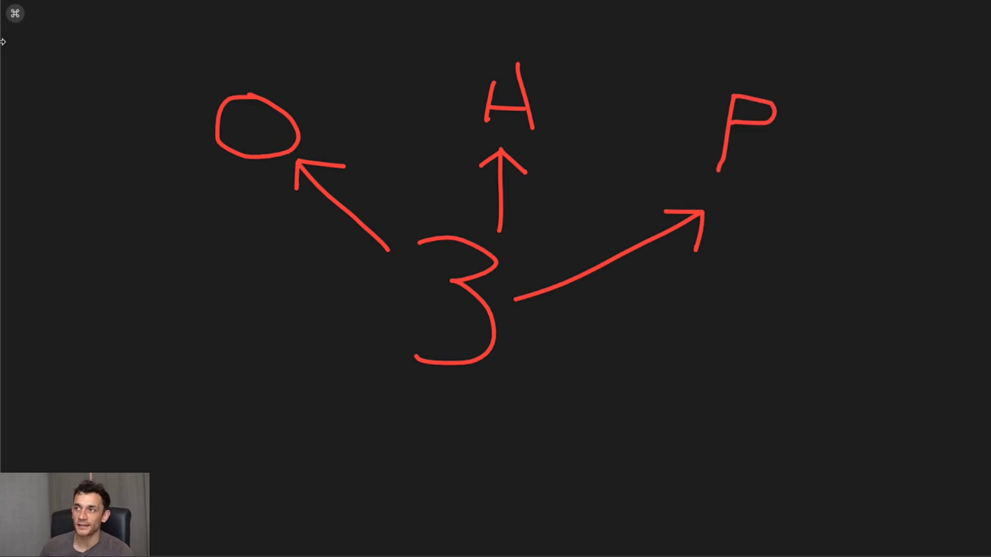
Switch to ChatGPT, submit the copied prompt in a new GPT-4 chat and stop generating the response
click(23, 0)
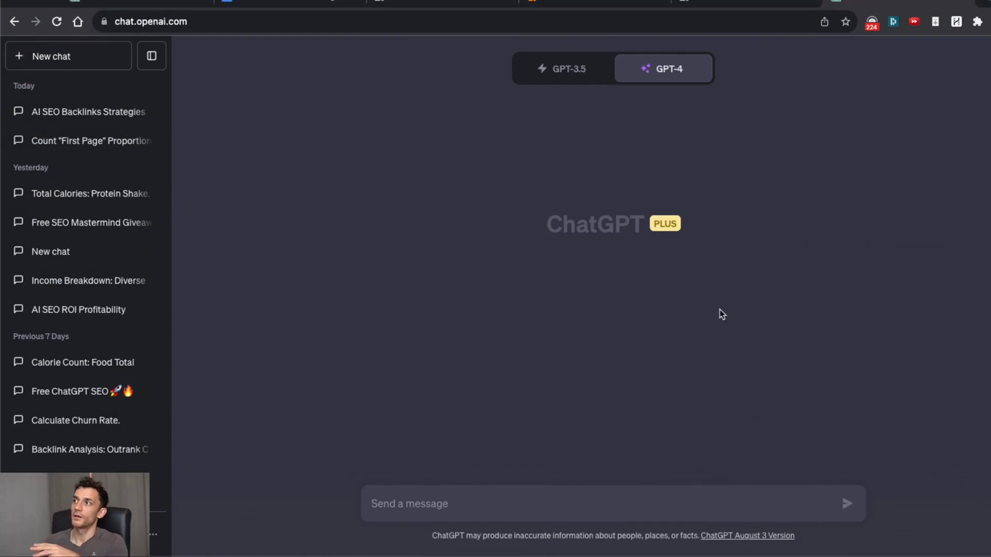
click(507, 506)
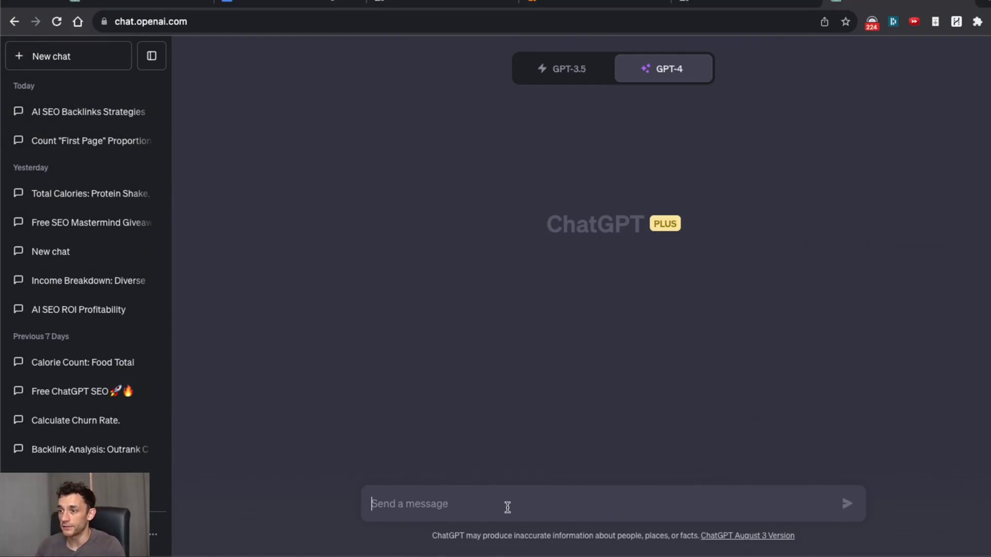
text(Write an outreach email funnel for me promoting this article:  https://juliangoldie.com/is-it-possible-to-rank-a-website-without-backlinks  Add some relevant puns and humour to the funnel about the page I'm promoting. But nothing cringe.)
key(Return)
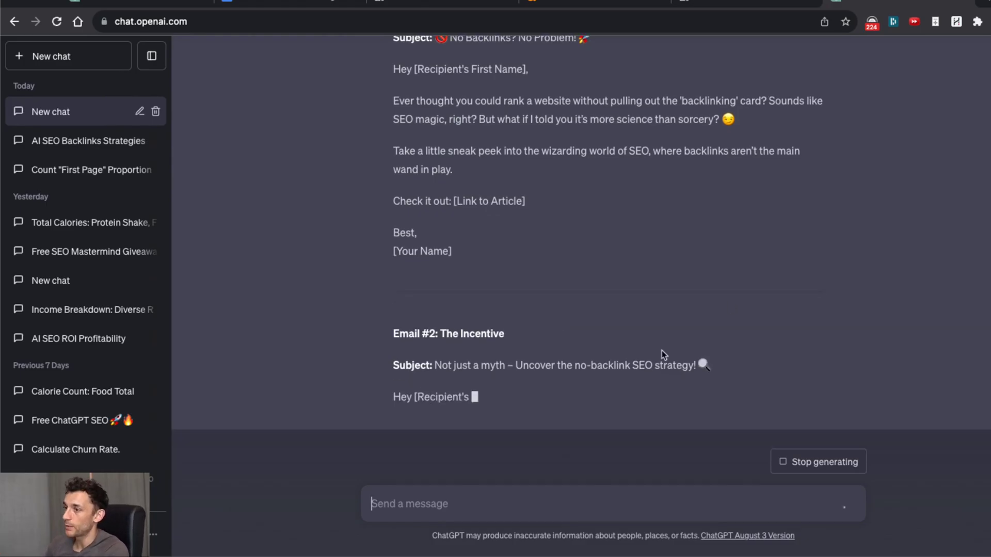
click(821, 472)
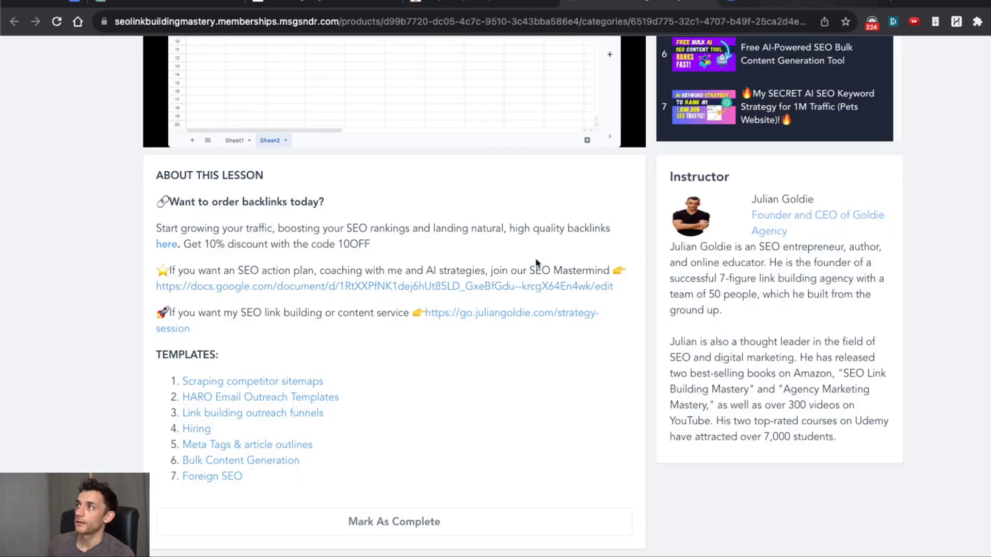
Look through the AI SEO Mastery lesson's template list and open a copy of the AI SEO Use Cases GPT Sheets spreadsheet
scroll(537, 263, up, 5)
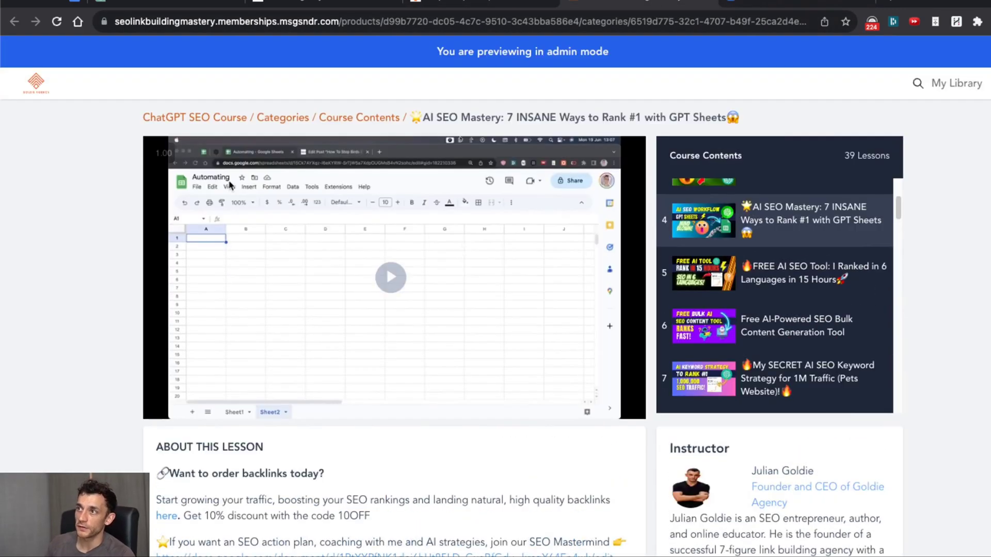
scroll(231, 185, down, 5)
drag(150, 350, 295, 490)
click(391, 404)
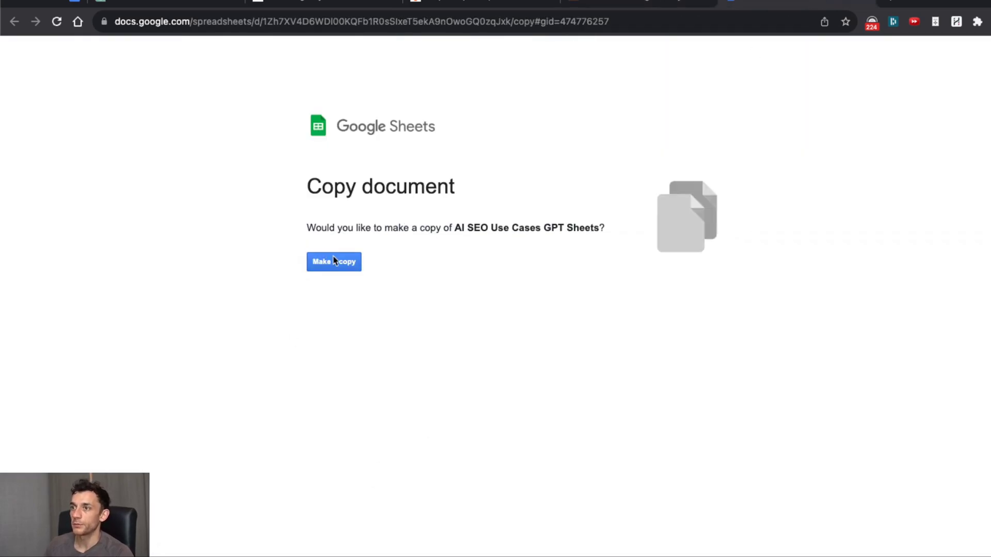
click(333, 262)
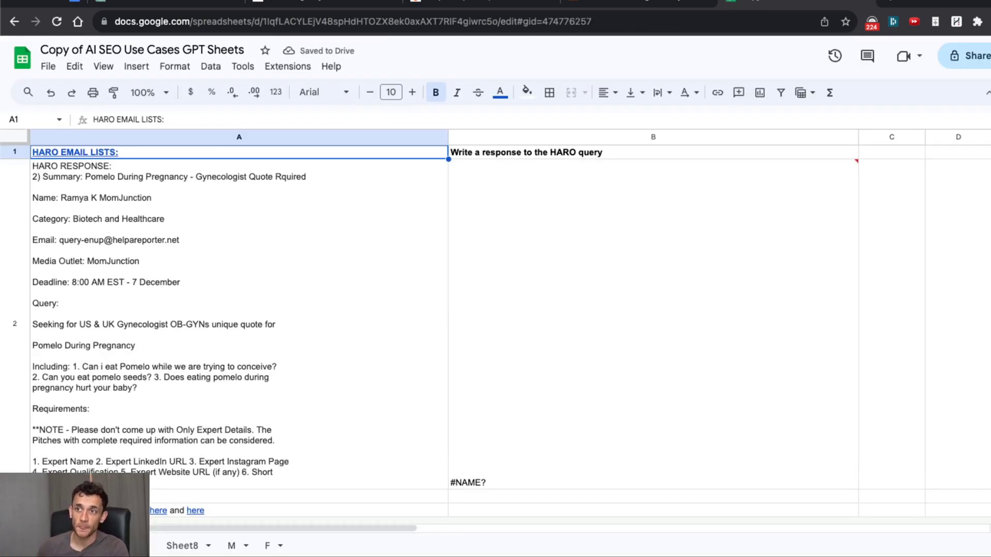
Inspect the GPT formula in cell B2 and the options of the GPT for Sheets and Docs extension
click(392, 437)
key(Right)
click(416, 361)
click(492, 315)
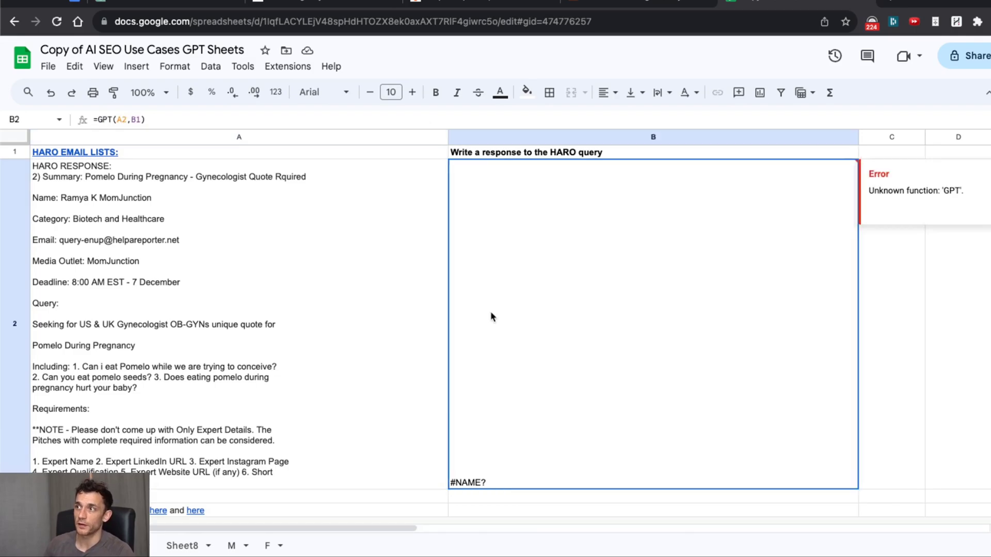
click(287, 66)
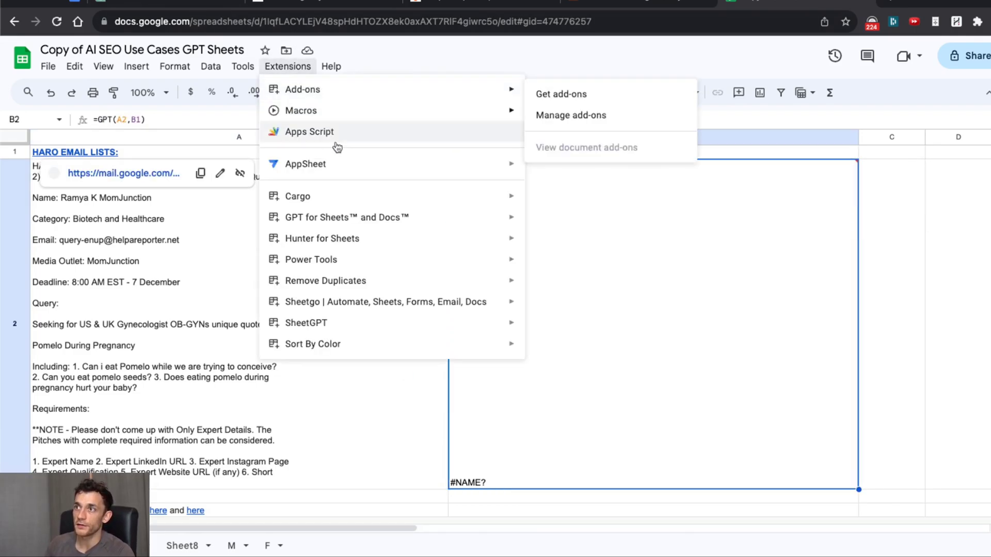
mouse_move(464, 219)
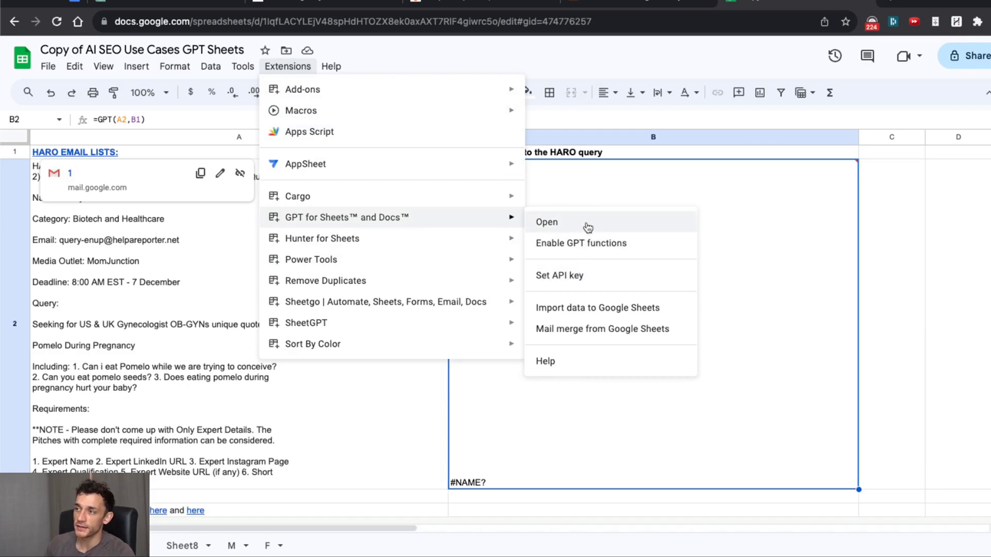
click(167, 290)
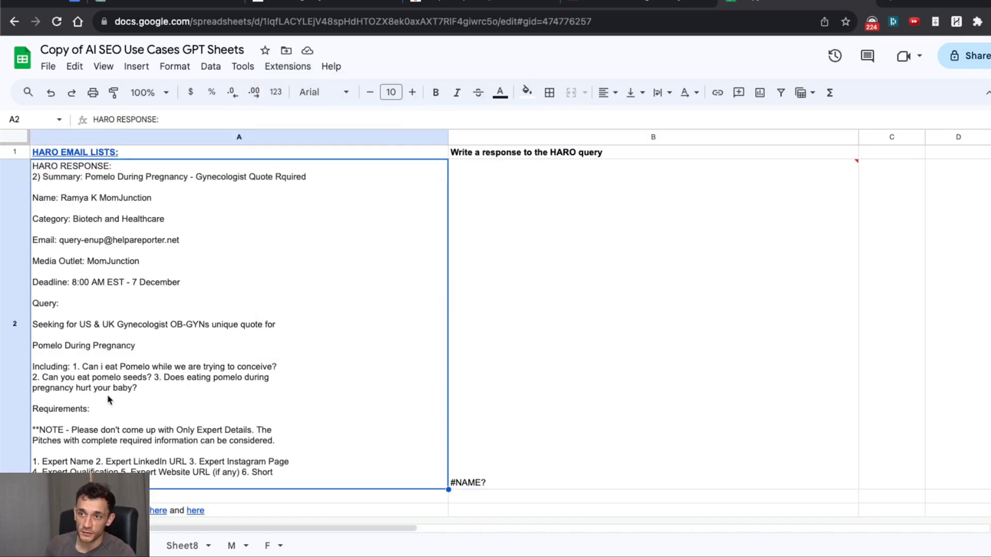
Compare the HARO query in cell A2 with the response formula in cell B2
click(602, 283)
click(258, 299)
click(579, 266)
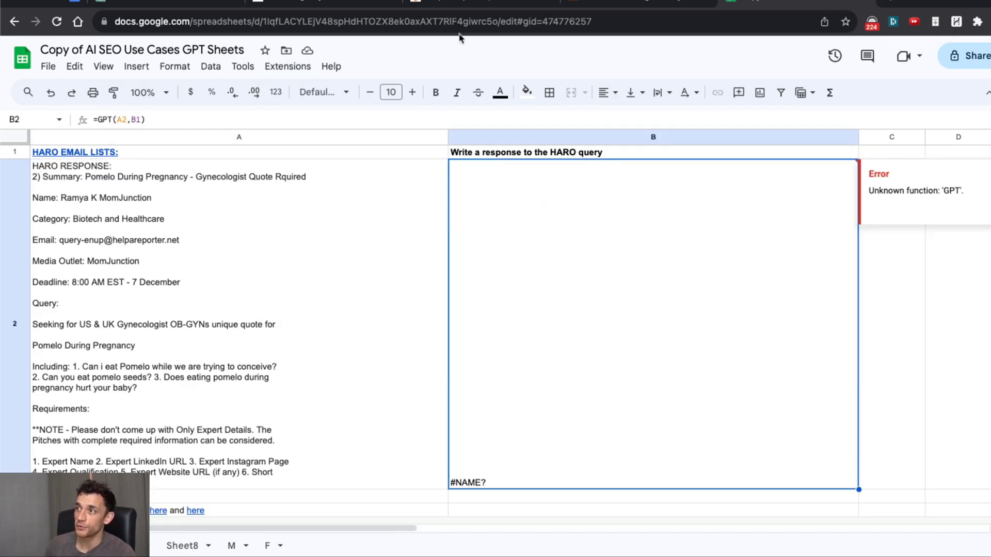
View the HARO website and the HARO Friday Evening Edition email in Gmail, and return to the spreadsheet
click(504, 137)
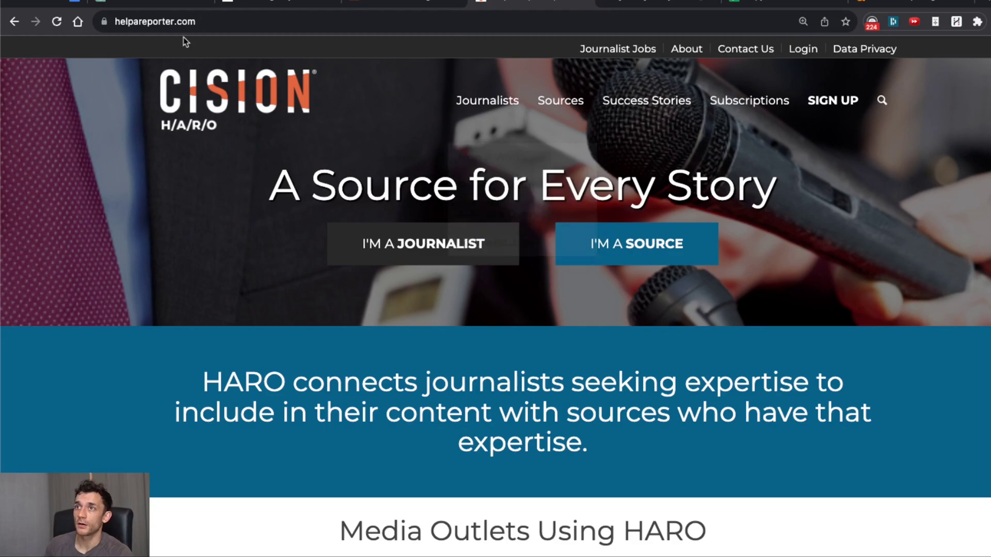
key(ctrl+Tab)
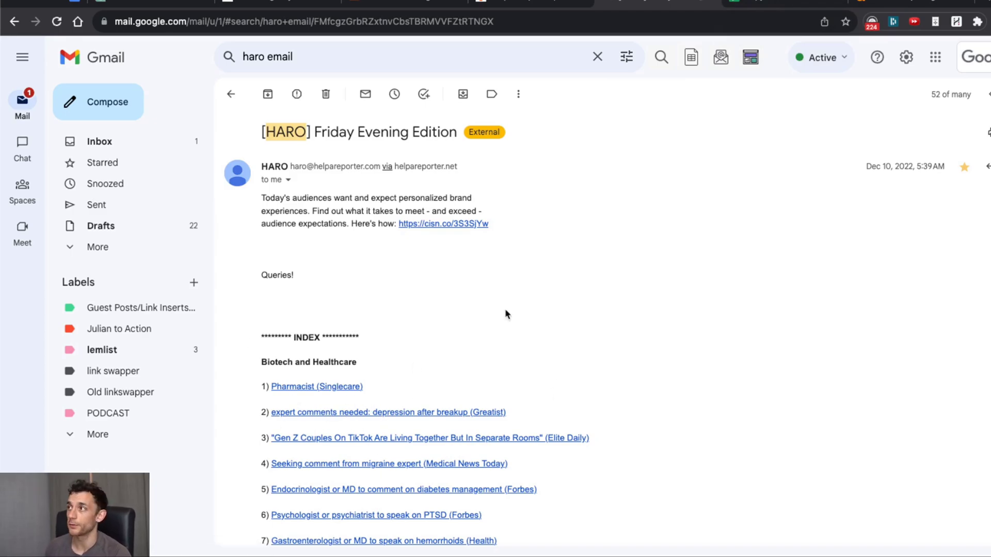
key(ctrl+Tab)
Re-examine how the formula in B2 combines the HARO query in A2 with the instruction in B1
click(363, 290)
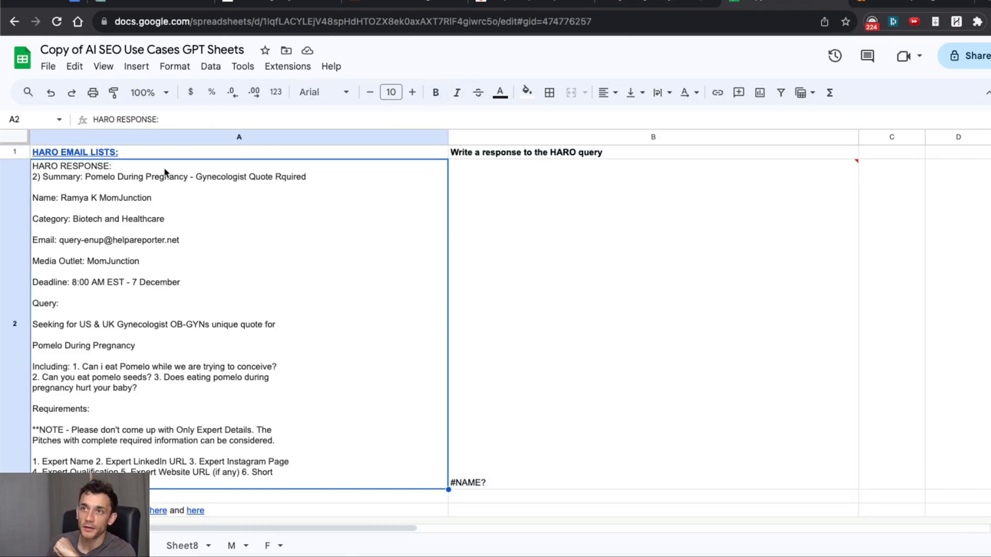
click(168, 140)
click(218, 248)
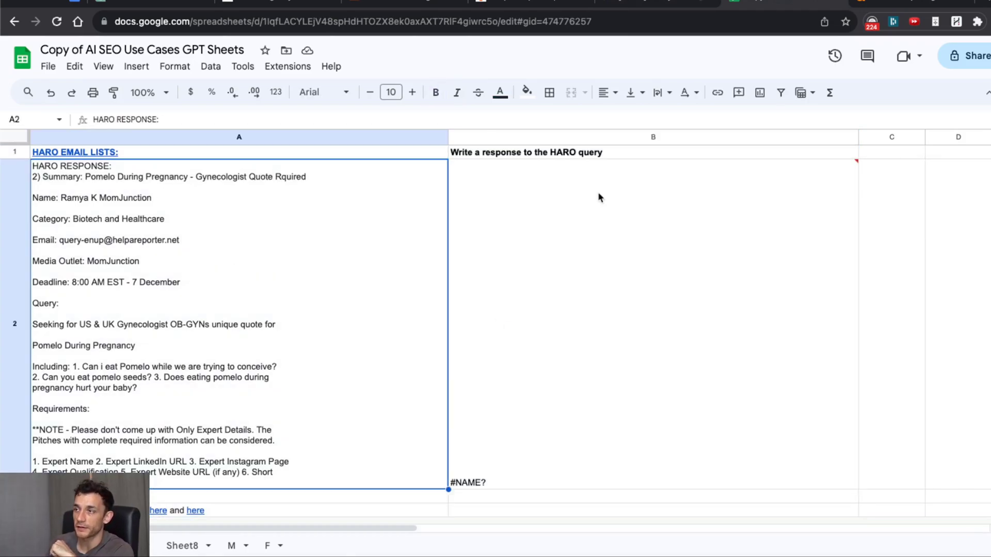
mouse_move(572, 239)
click(563, 267)
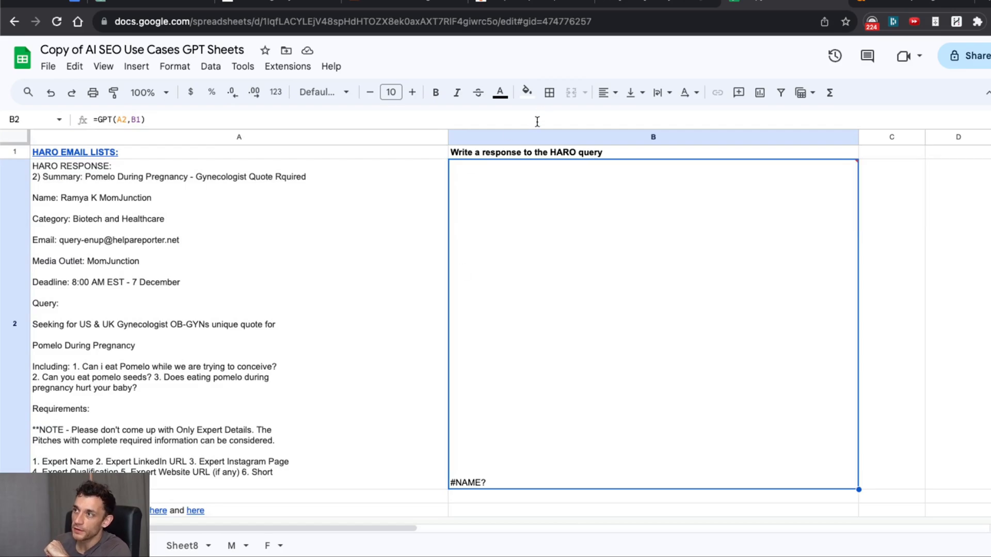
click(540, 137)
click(527, 332)
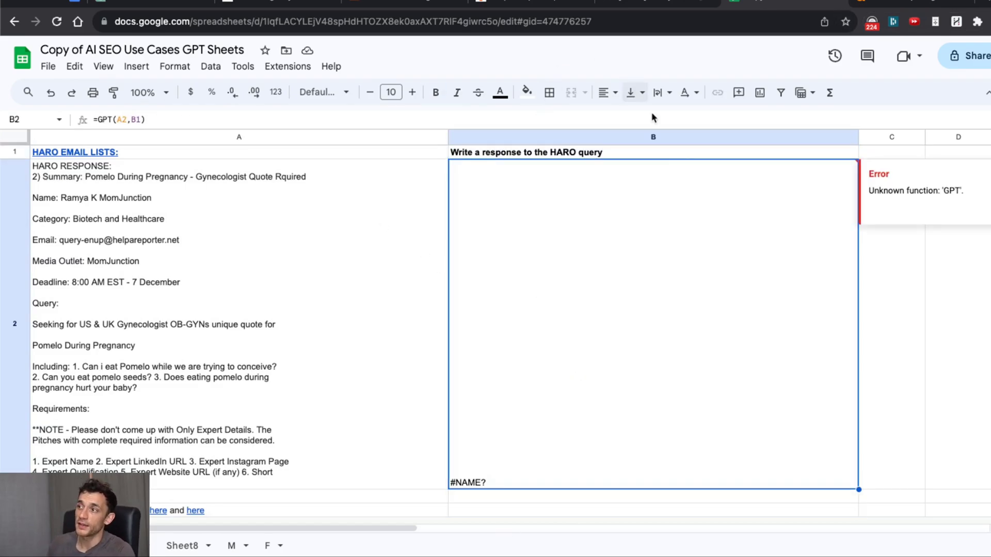
Switch to Ahrefs and examine the Databox entry at the start of the dofollow backlinks list
click(878, 6)
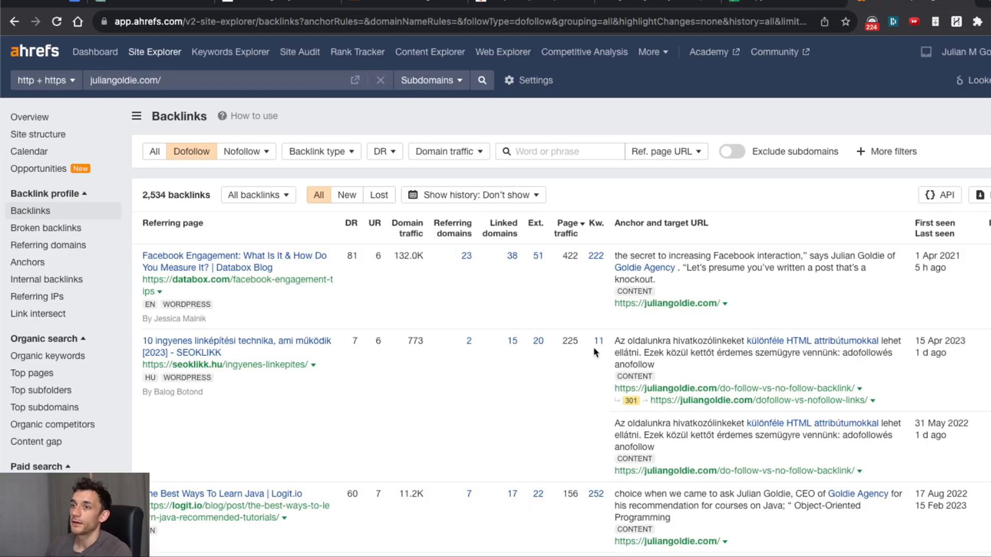
drag(132, 234, 297, 305)
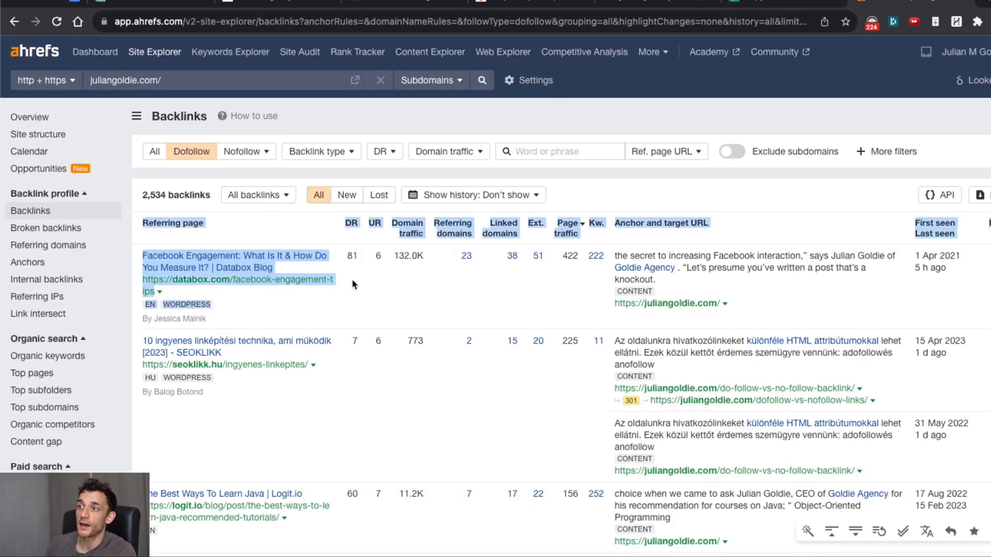
click(354, 284)
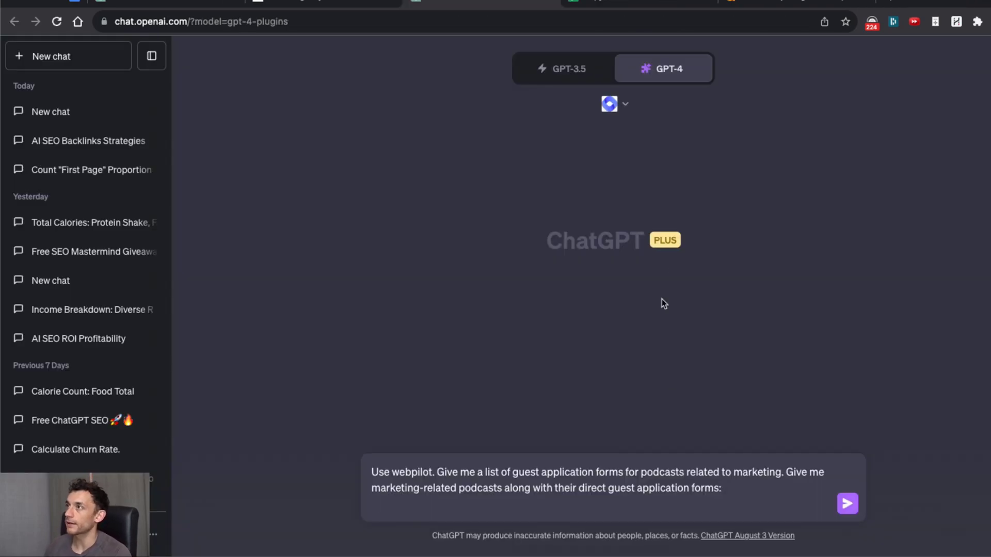
Check that the WebPilot plugin is enabled for GPT-4 and submit the prompt requesting marketing podcasts with their direct guest application forms
mouse_move(666, 78)
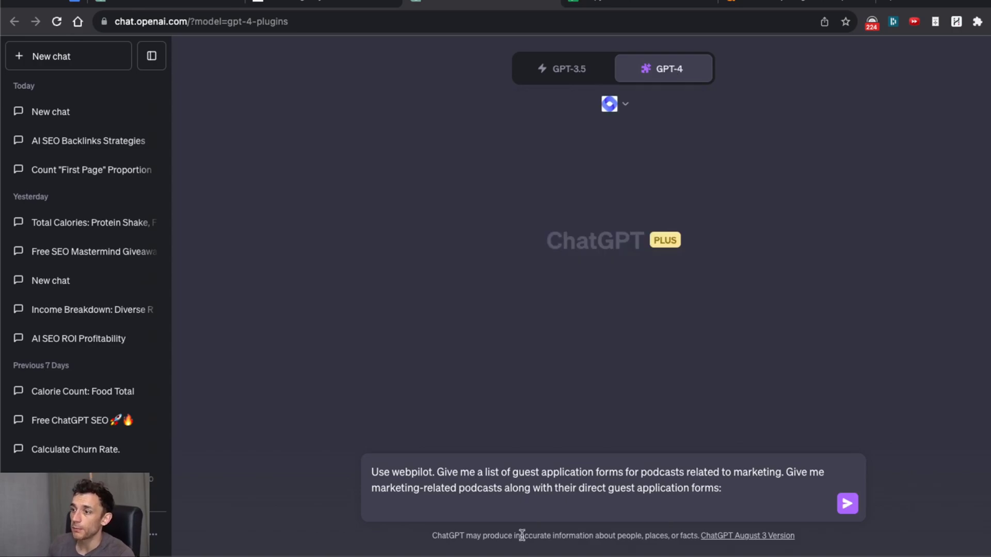
key(BackSpace)
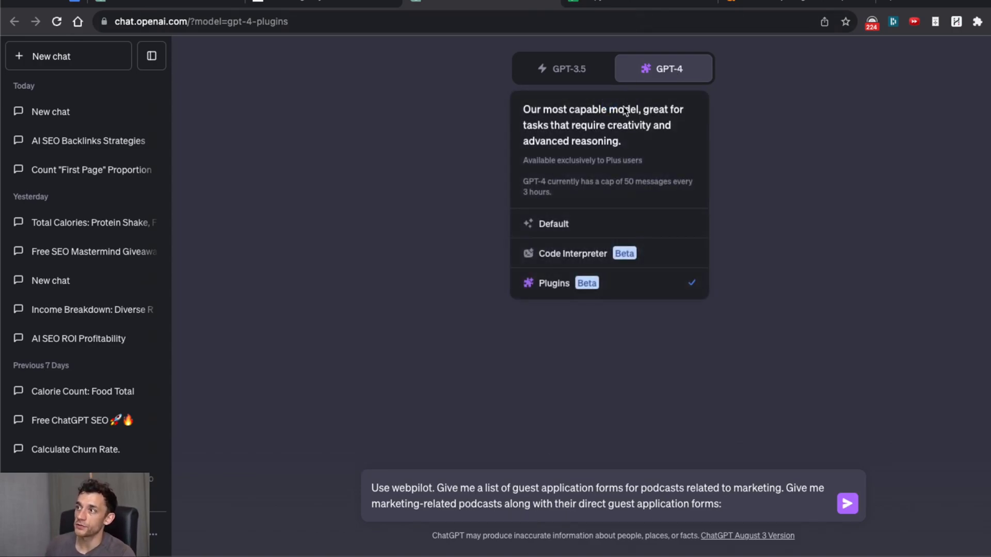
click(624, 106)
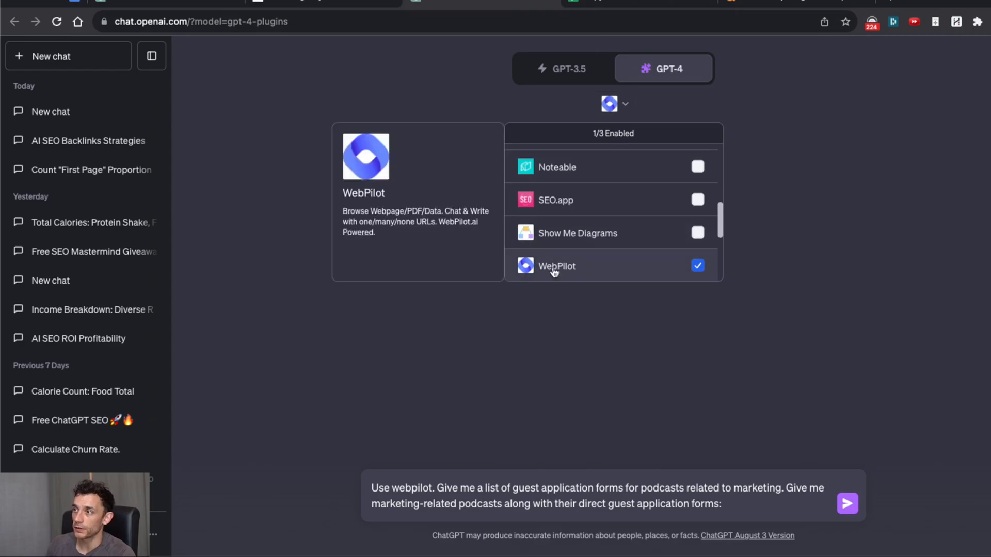
click(538, 501)
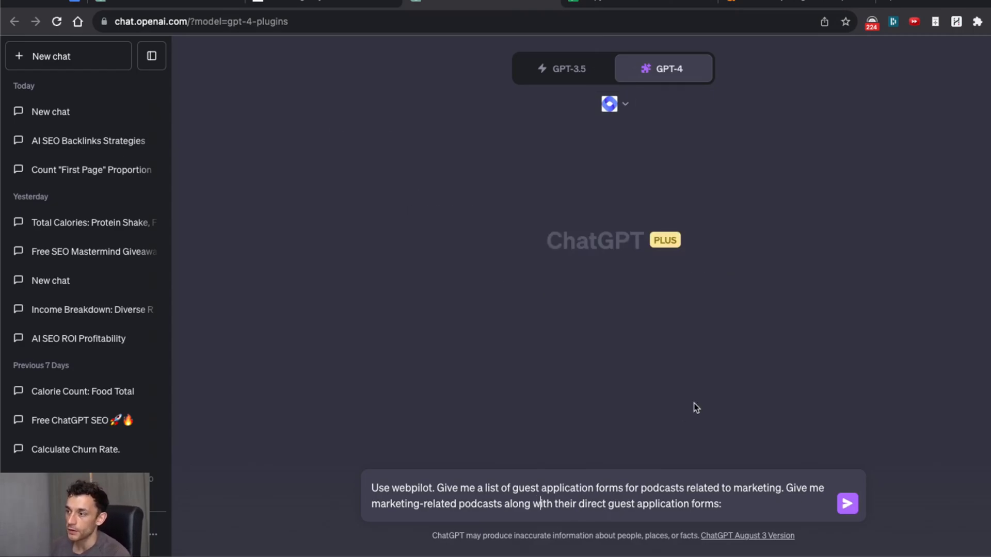
double_click(763, 487)
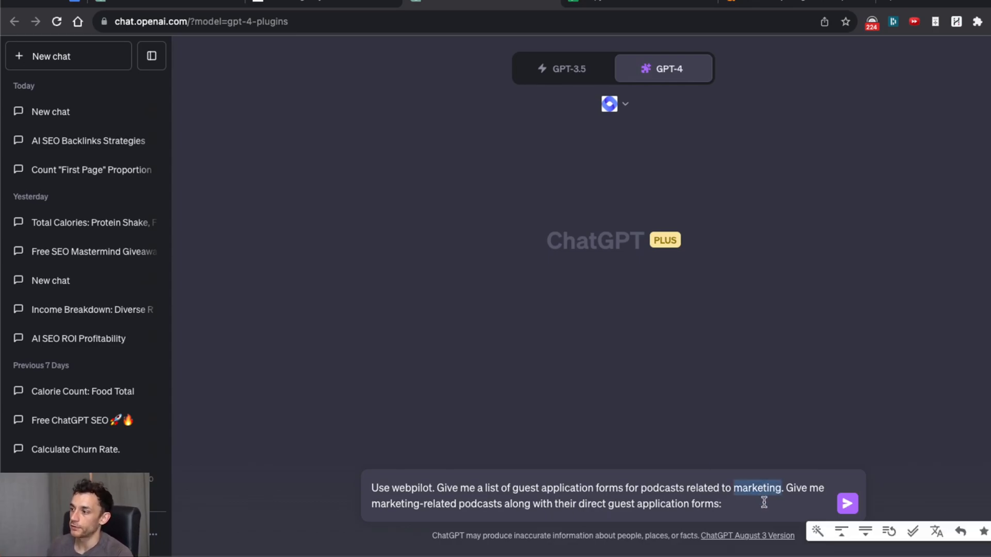
click(764, 502)
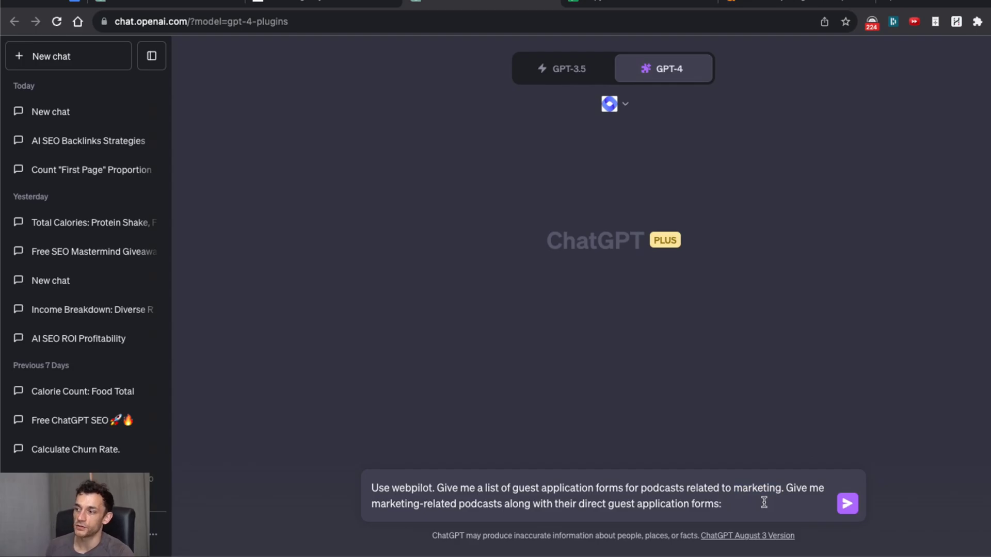
key(Return)
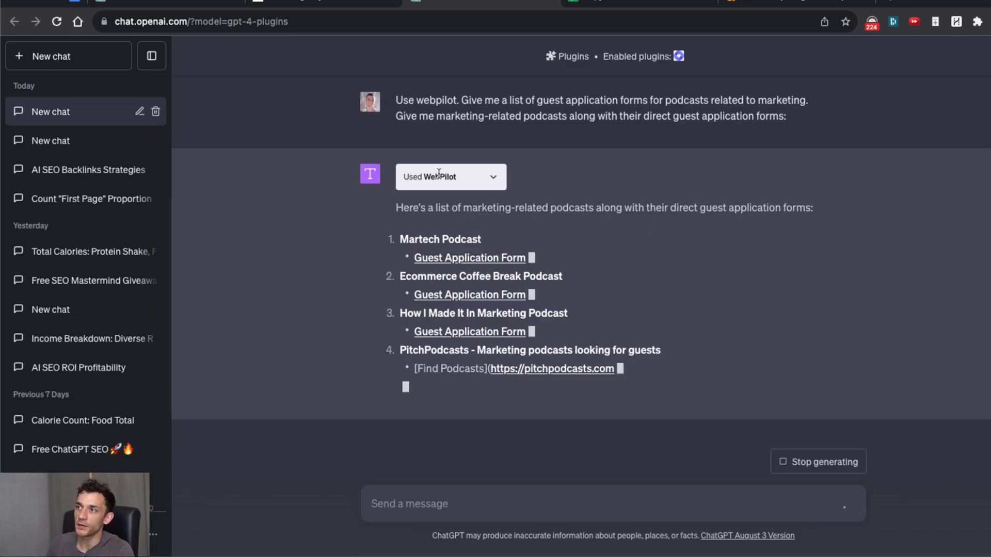
Expand the WebPilot request and response details, examine the search content used, and return to the generated podcast list
click(439, 175)
scroll(494, 176, up, 3)
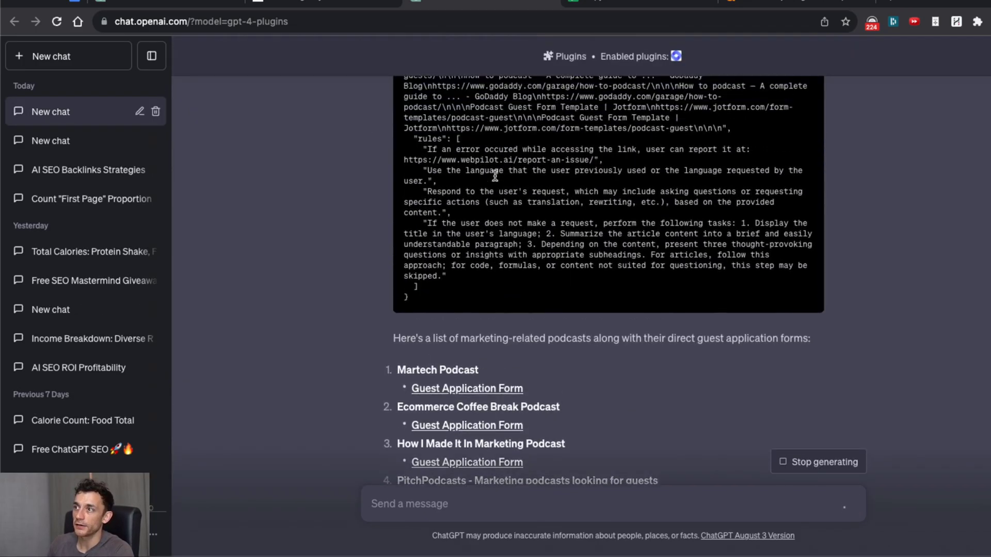
scroll(495, 176, up, 5)
drag(470, 235, 618, 238)
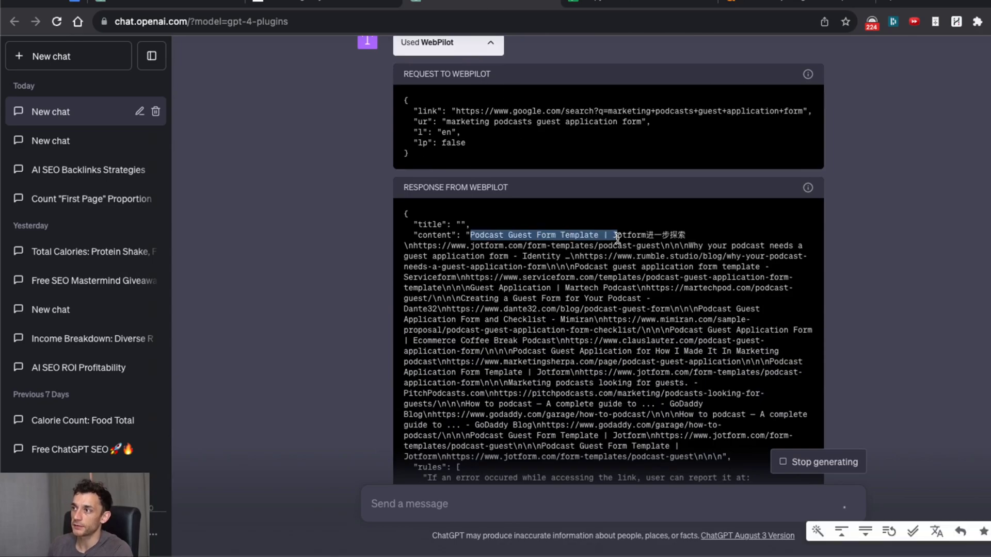
scroll(833, 253, down, 10)
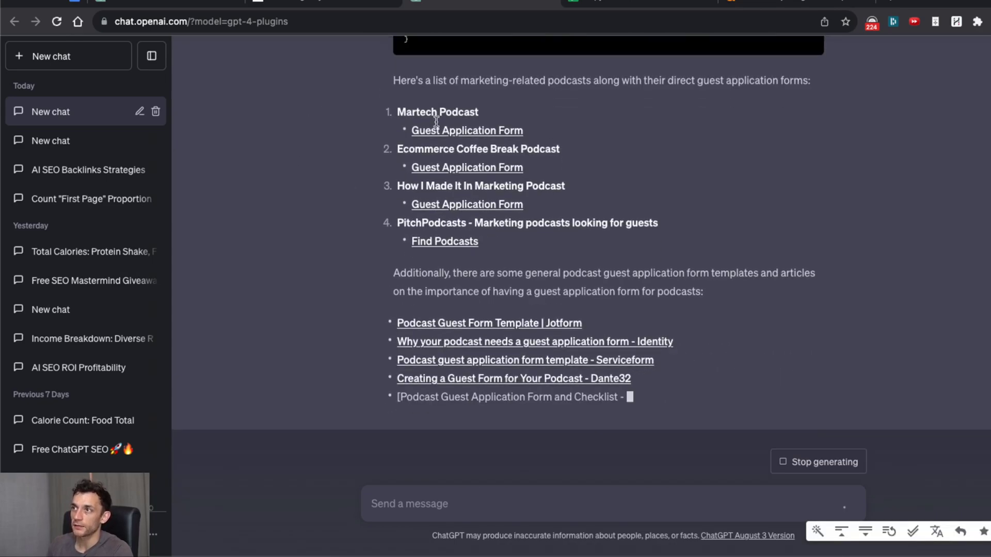
scroll(459, 124, up, 1)
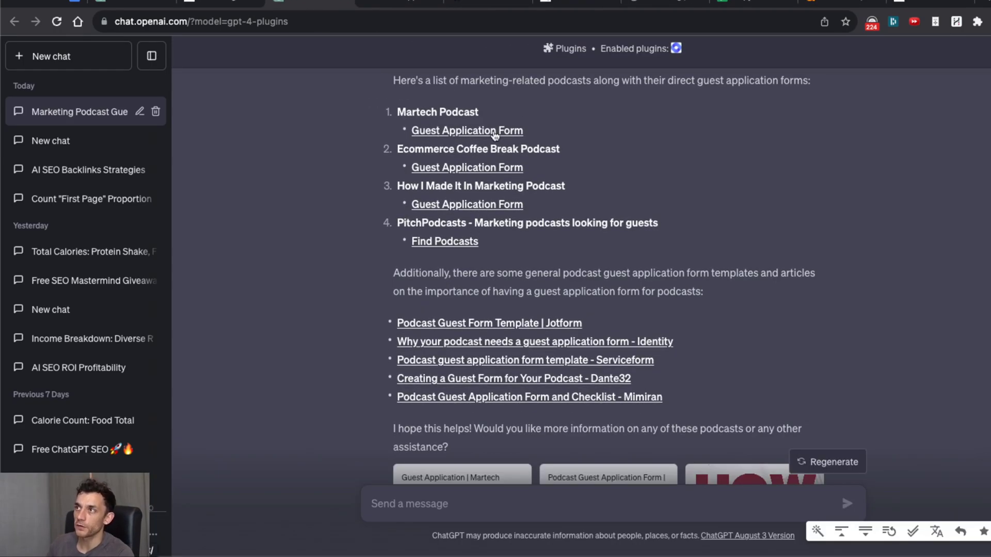
Open the Martech Podcast guest application form with the AI assistant sidebar beside it, and locate the Suggested Topics field
click(495, 131)
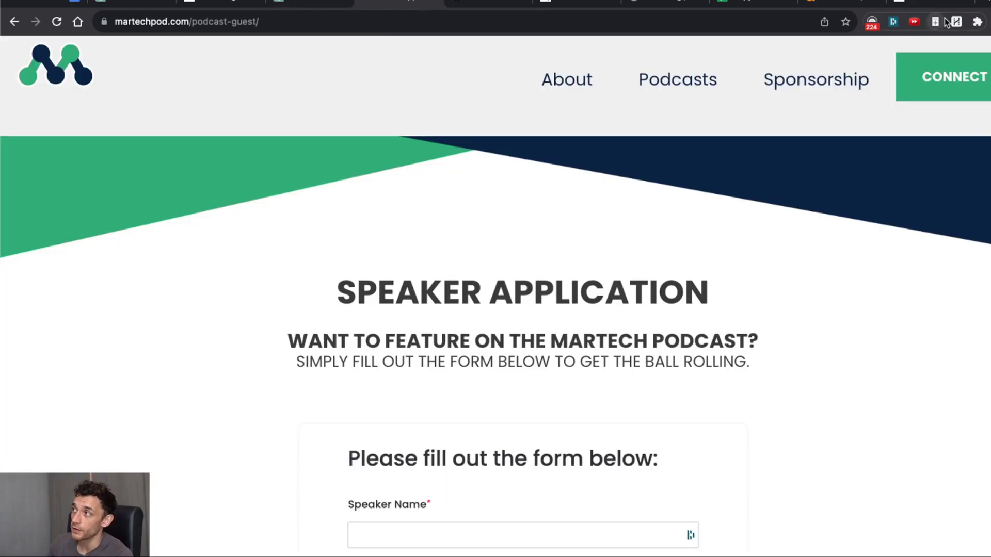
click(956, 22)
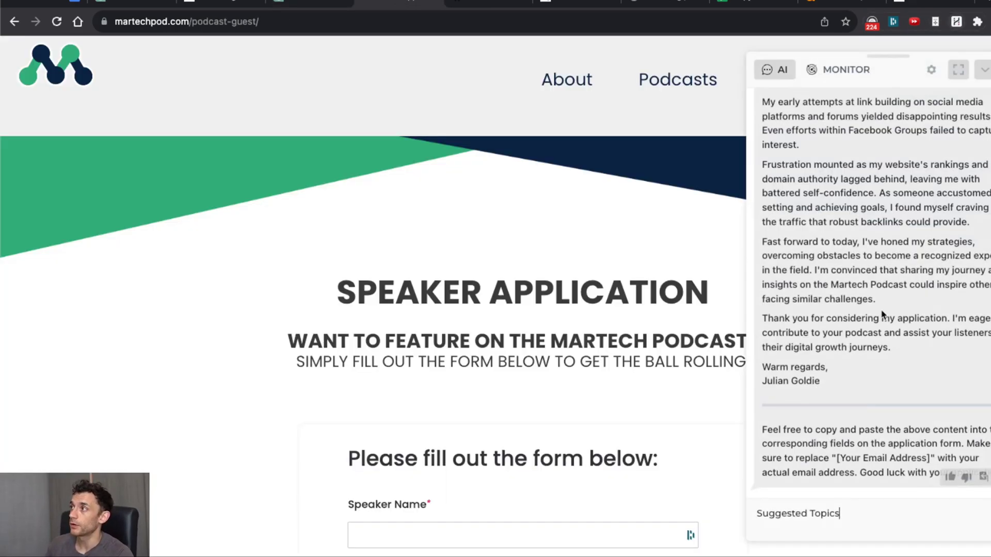
scroll(467, 408, down, 15)
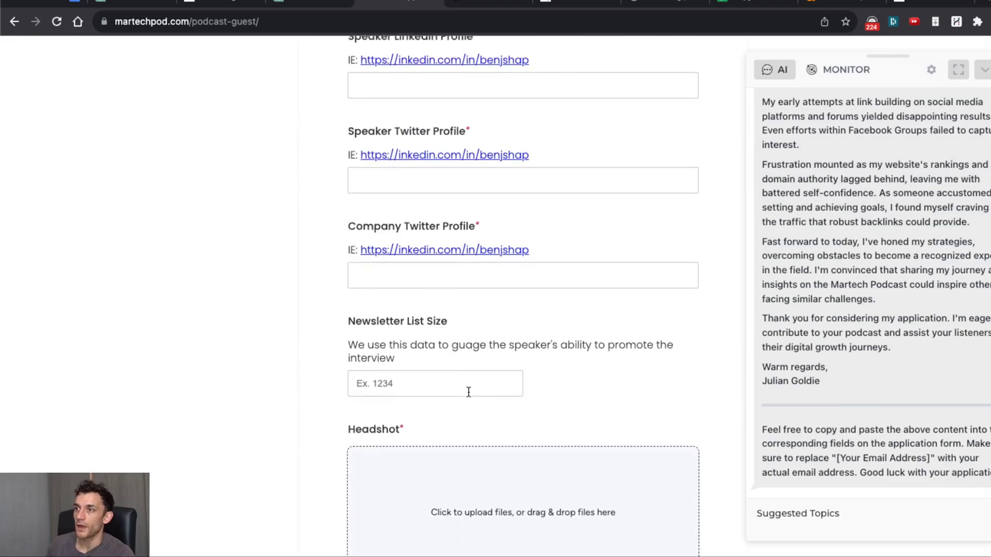
scroll(402, 338, up, 12)
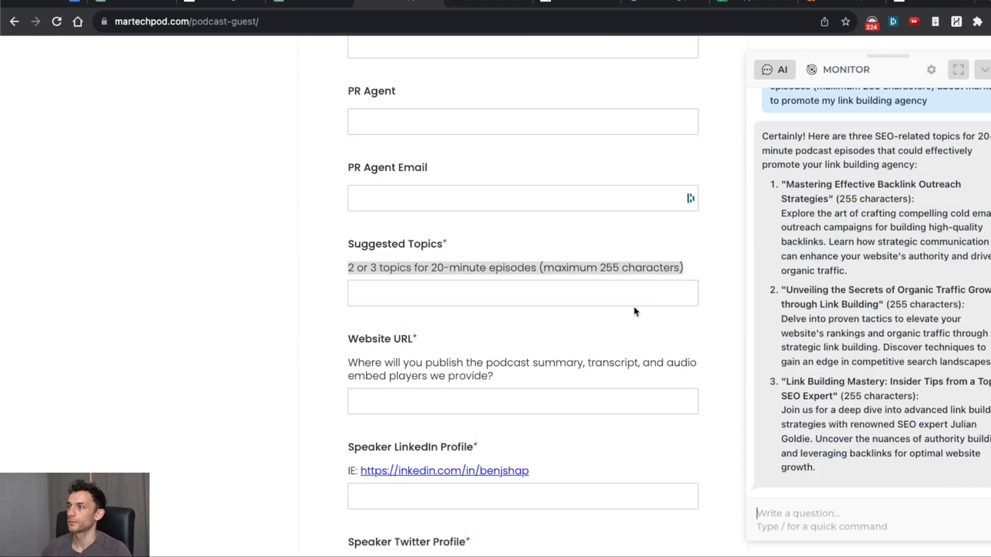
Compare the Suggested Topics field's requirements with the SEO topics prompt and the generated answer in the AI assistant sidebar
drag(682, 268, 561, 267)
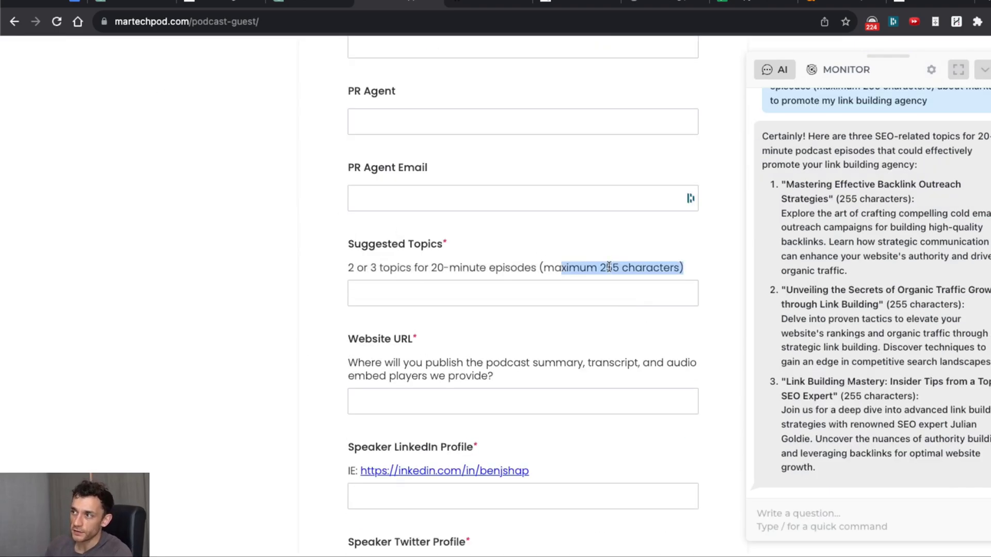
drag(690, 267, 263, 237)
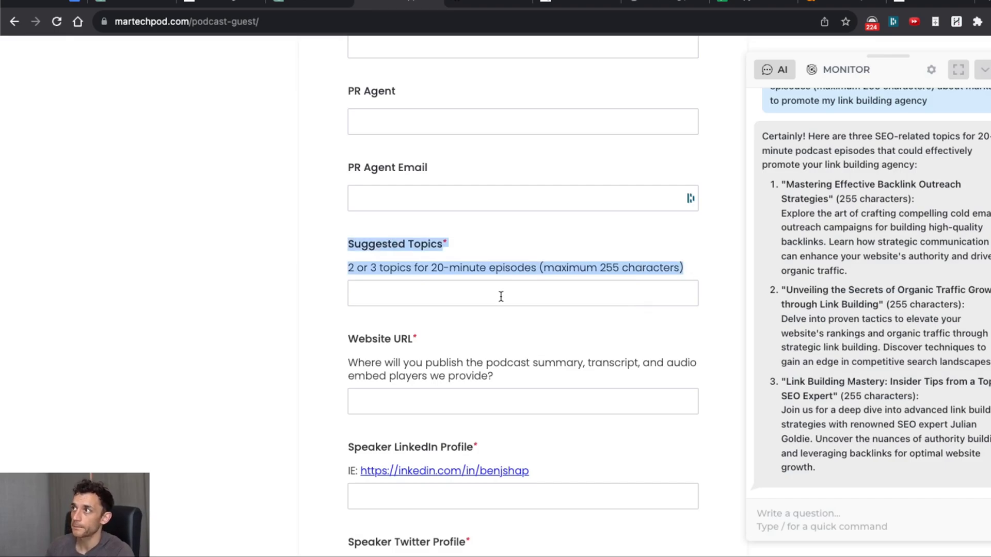
click(870, 222)
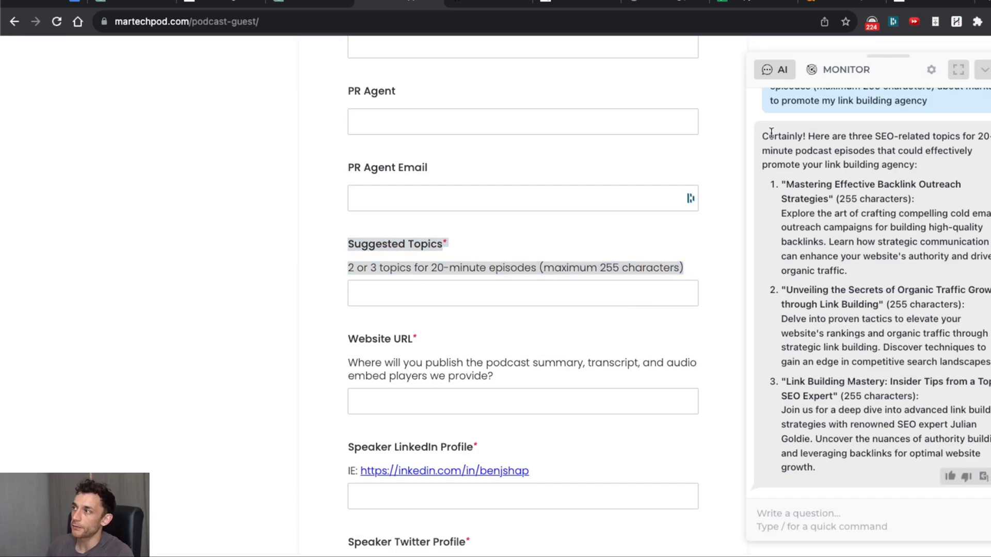
drag(763, 136, 770, 137)
scroll(774, 138, up, 1)
drag(772, 110, 979, 146)
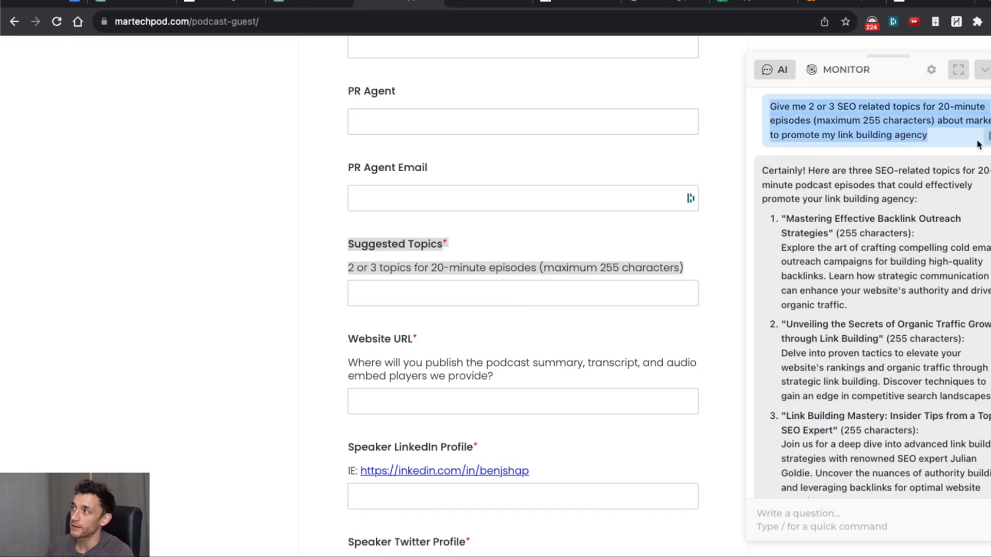
click(901, 117)
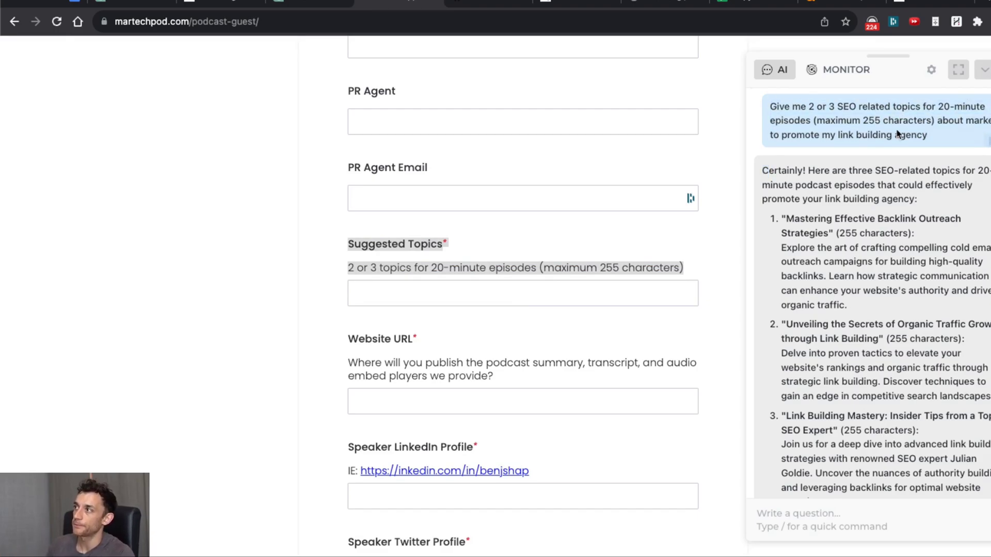
drag(769, 107, 888, 198)
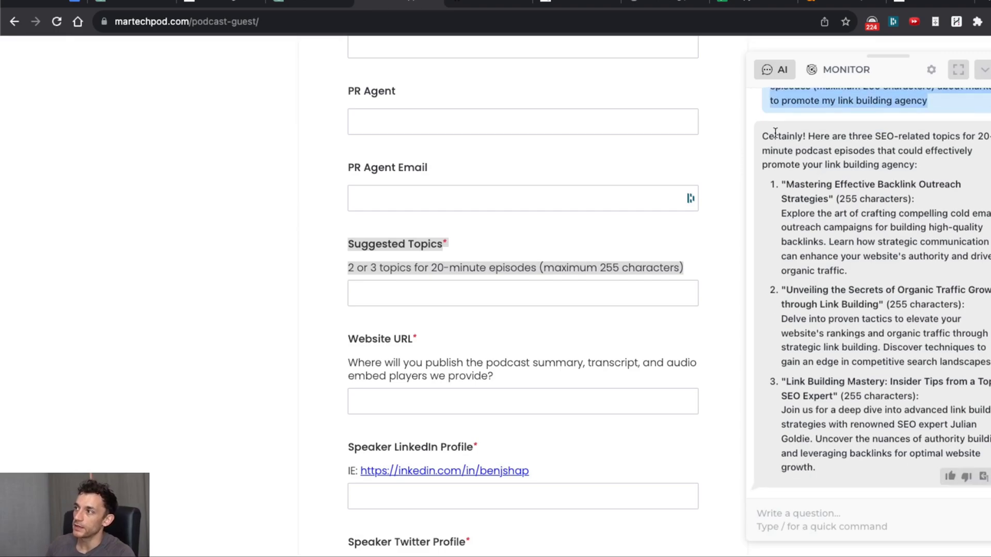
drag(763, 136, 867, 497)
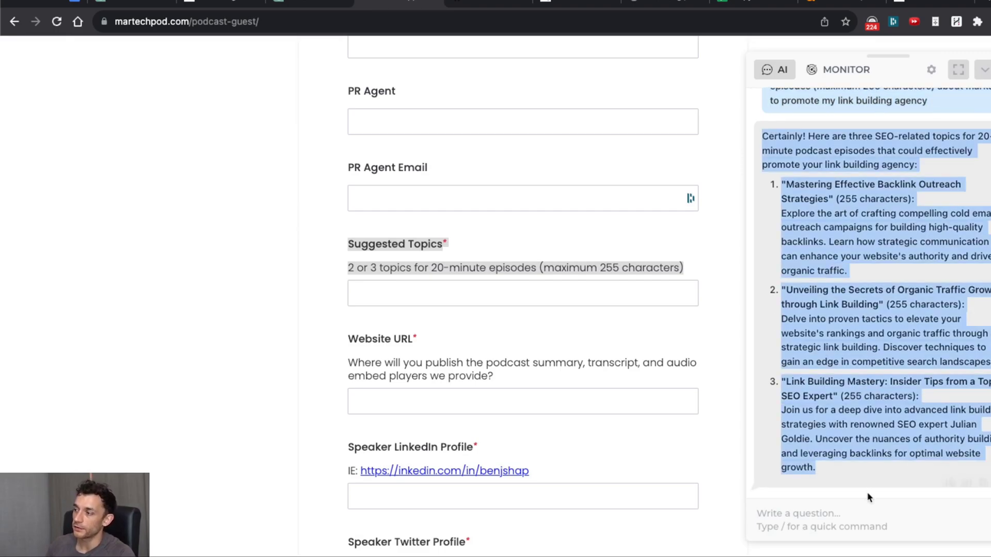
click(436, 297)
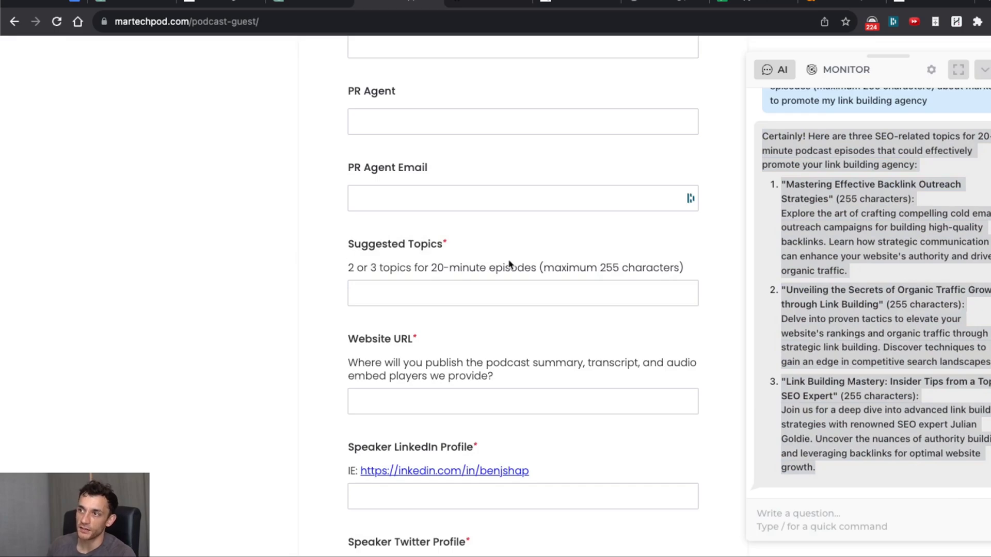
drag(660, 278, 374, 230)
click(849, 301)
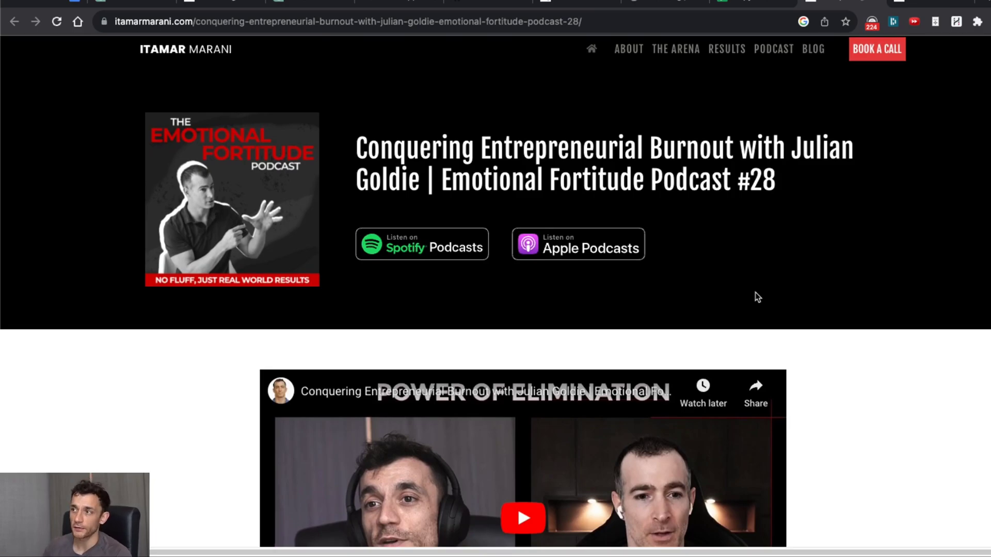
Examine the title, episode description and website backlink on the Emotional Fortitude Podcast #28 page
drag(357, 128, 853, 185)
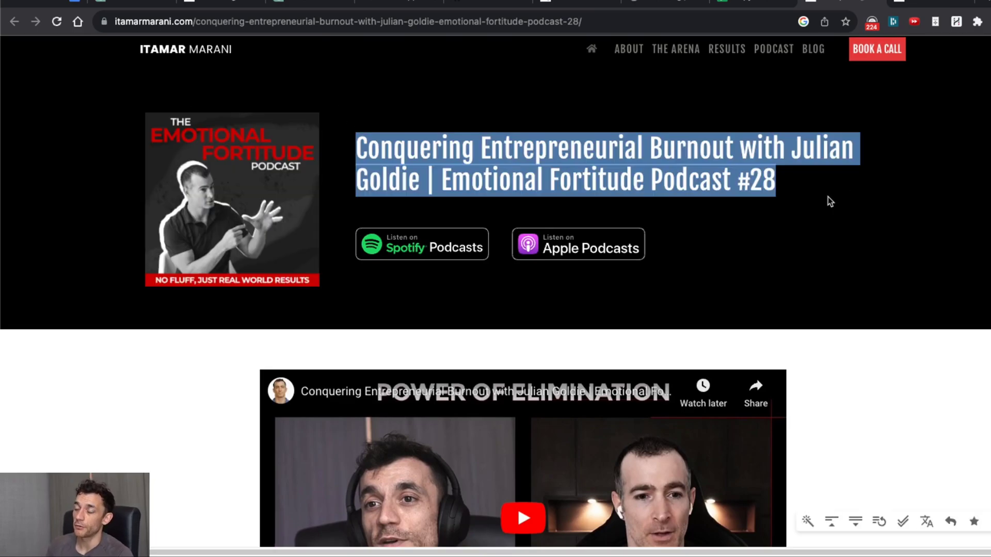
scroll(828, 202, down, 12)
drag(247, 270, 410, 313)
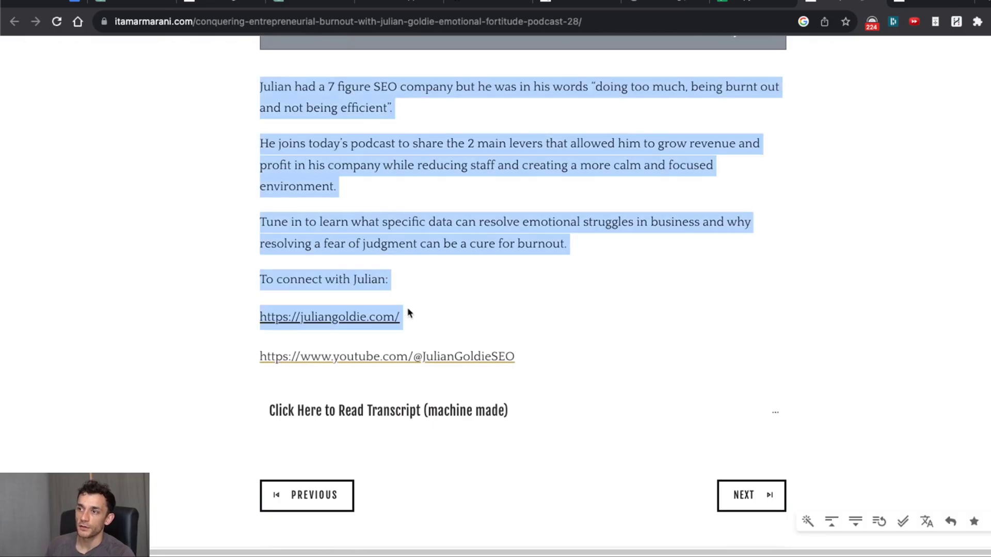
click(407, 314)
right_click(294, 314)
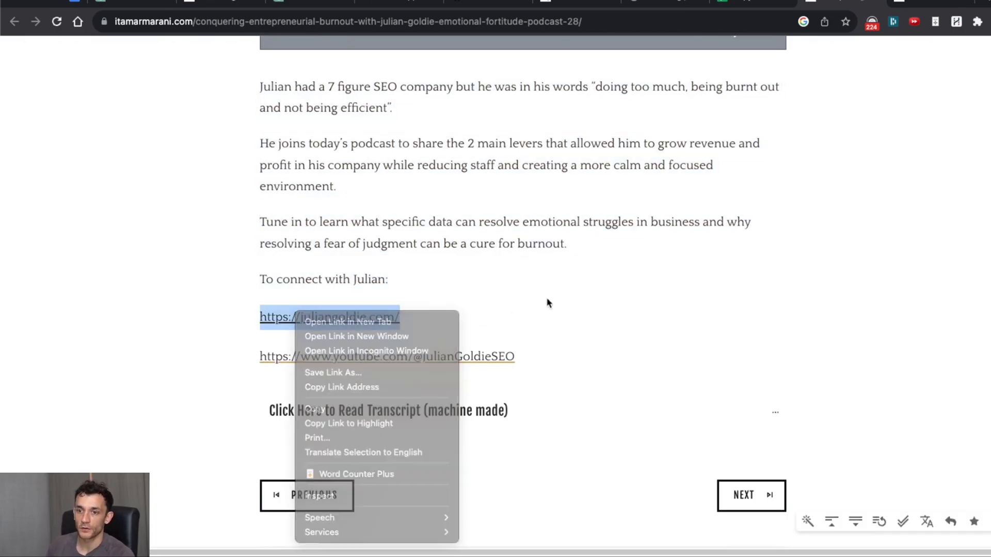
click(600, 304)
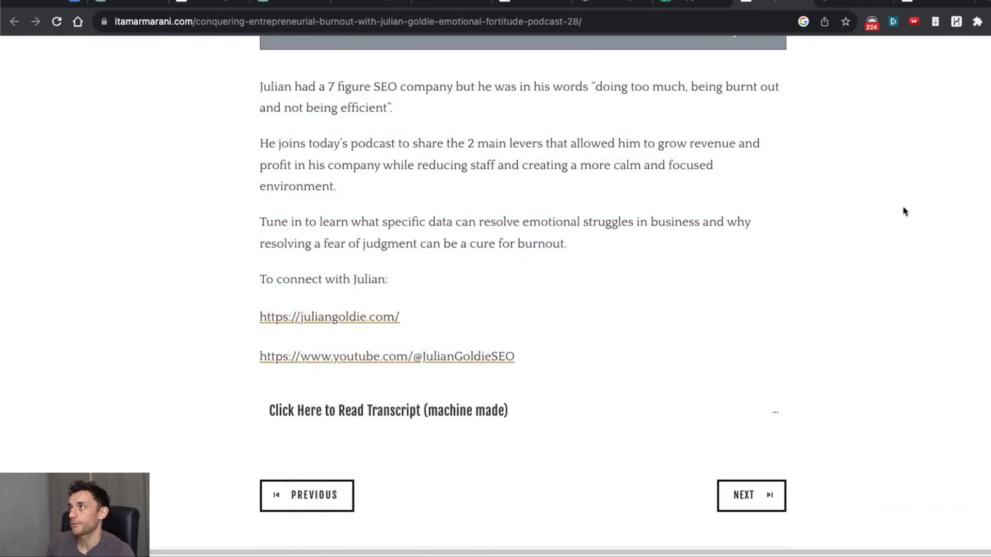
Dismiss the sign-up pop-up on the podcast episode page and revisit the guest application form list in ChatGPT
key(ctrl+Tab)
click(770, 3)
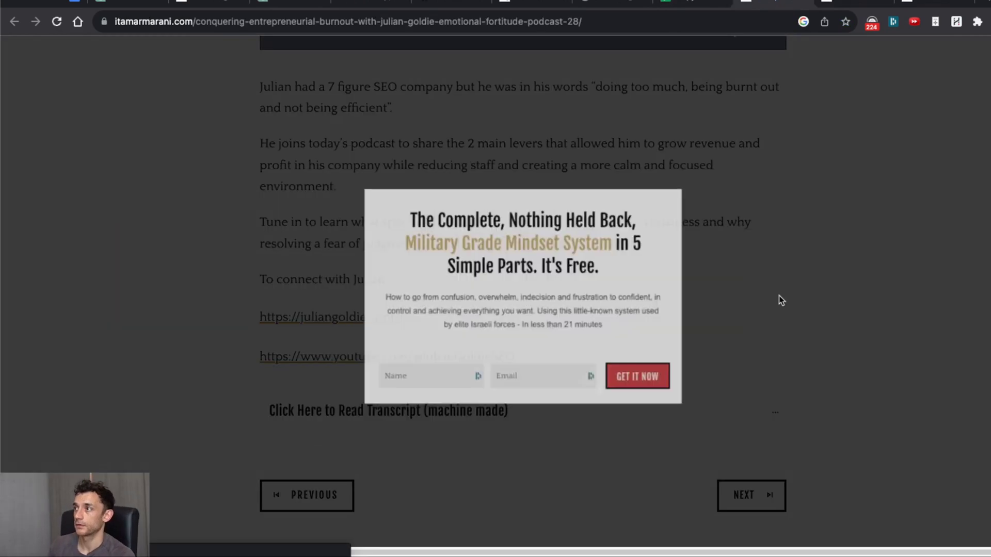
click(780, 300)
scroll(773, 292, up, 12)
scroll(773, 292, down, 11)
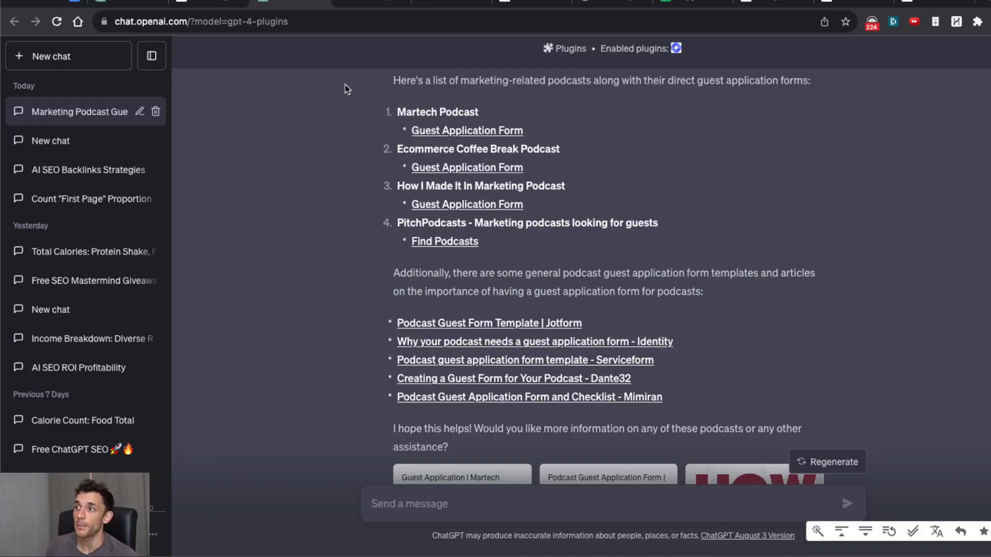
scroll(346, 89, up, 3)
scroll(609, 301, down, 2)
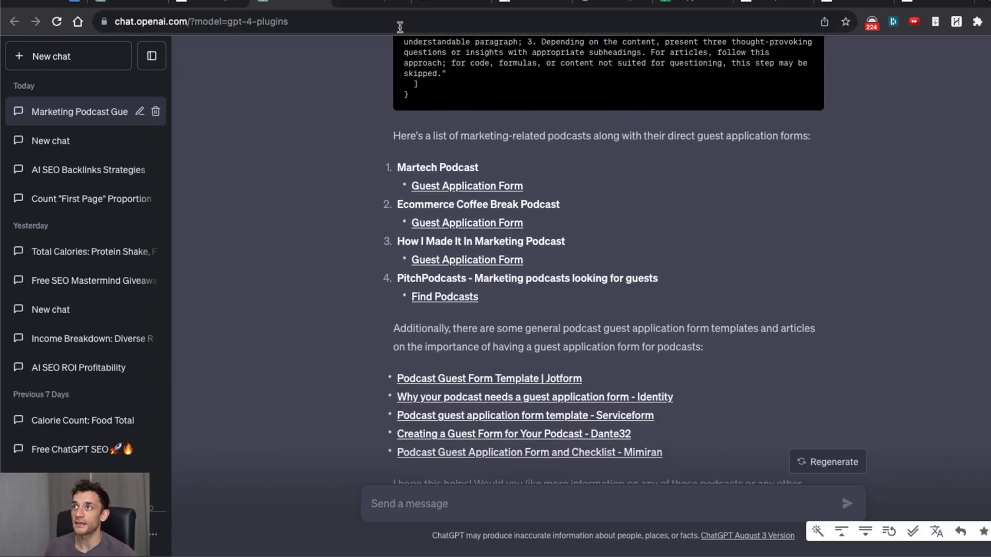
Return to the Martech Podcast application form and review the assistant's SEO topics prompt and the form's speaker and company fields
click(382, 7)
scroll(877, 233, up, 3)
scroll(965, 169, down, 2)
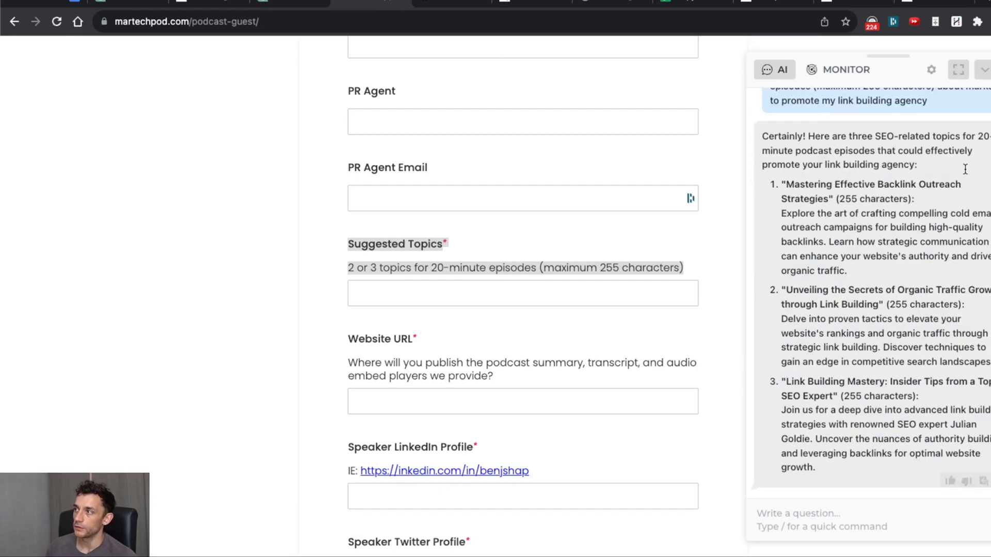
scroll(965, 169, up, 2)
drag(770, 139, 943, 175)
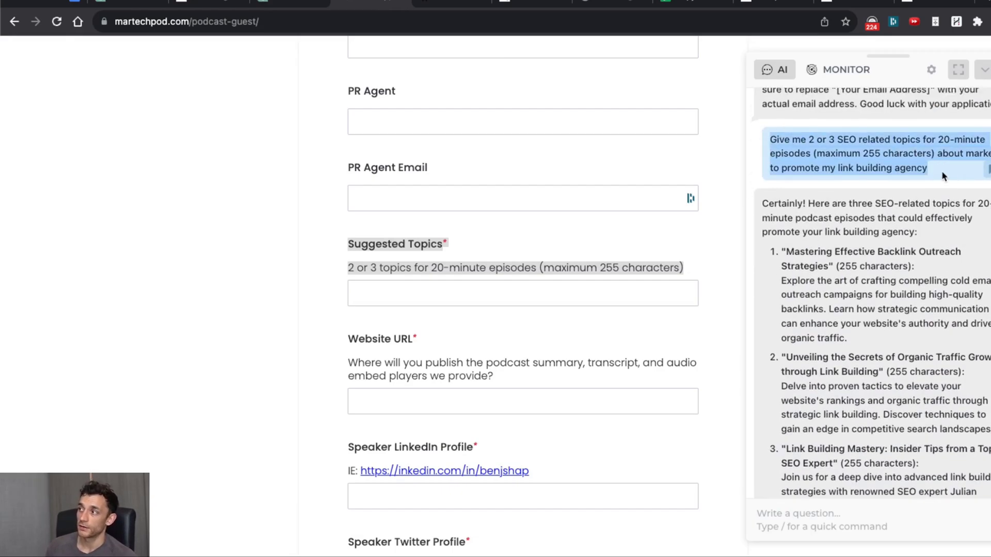
click(942, 176)
scroll(418, 155, up, 7)
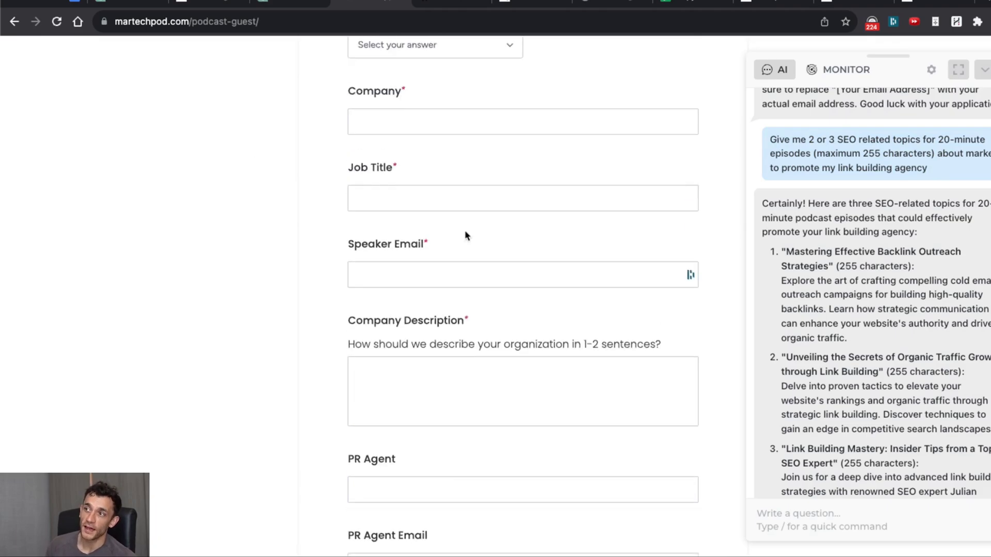
scroll(462, 234, up, 2)
scroll(431, 243, up, 4)
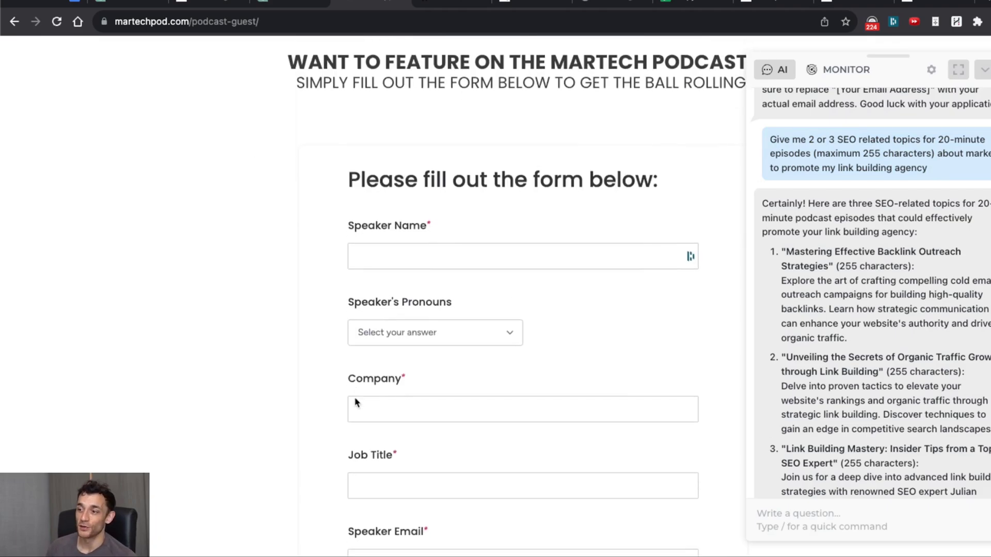
Switch to the Ahrefs Keywords Explorer overview for "buy high pr dofollow backlinks" and review the keyword and its traffic potential
scroll(361, 408, down, 1)
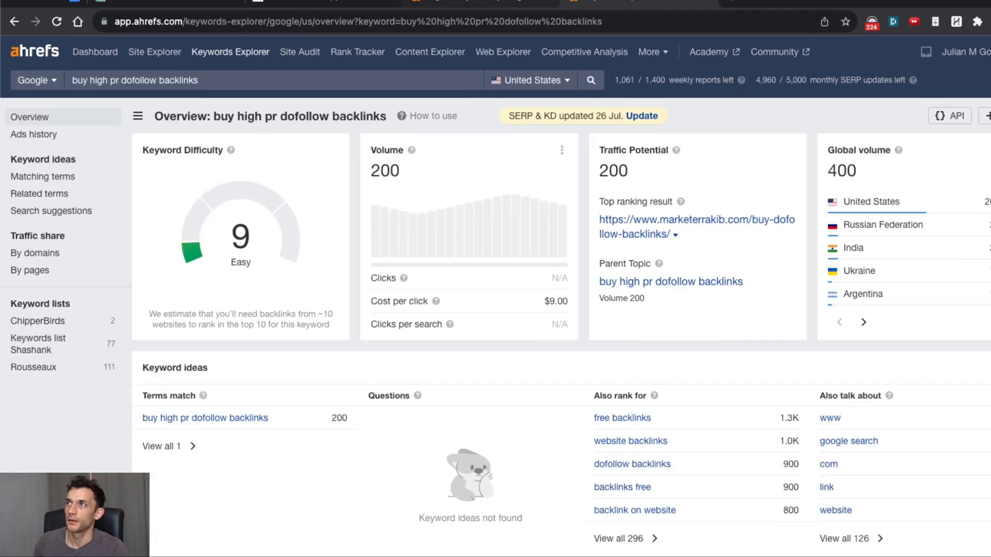
drag(227, 79, 70, 80)
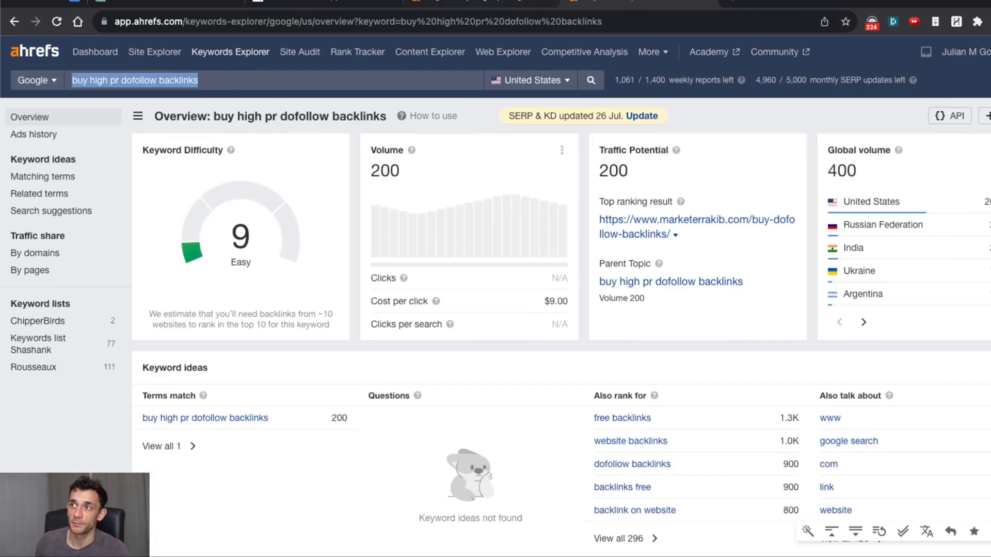
click(478, 4)
click(655, 3)
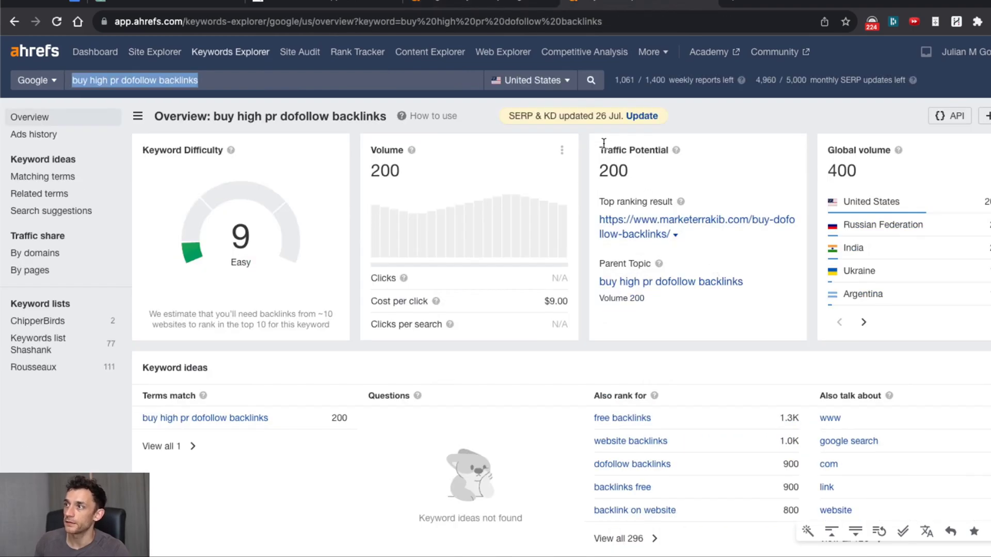
drag(601, 145, 671, 189)
Examine the keyword difficulty score and the estimate of backlinks needed to rank in the top 10
drag(140, 150, 278, 305)
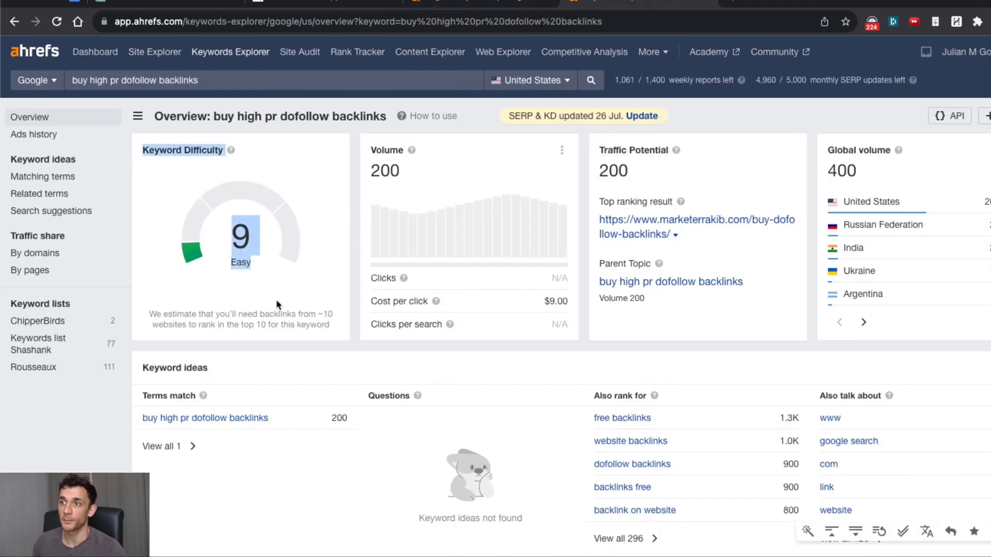
click(277, 308)
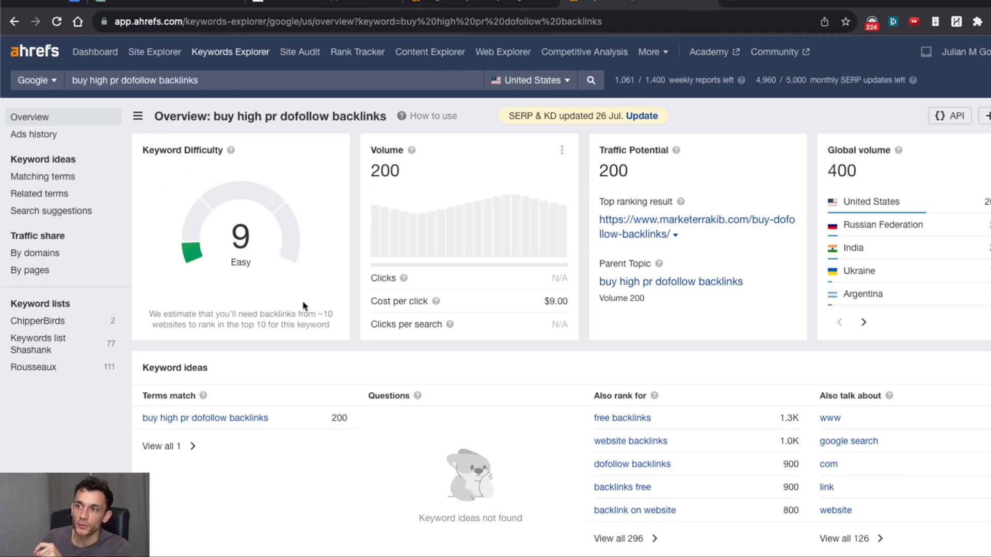
drag(147, 312, 335, 330)
click(319, 324)
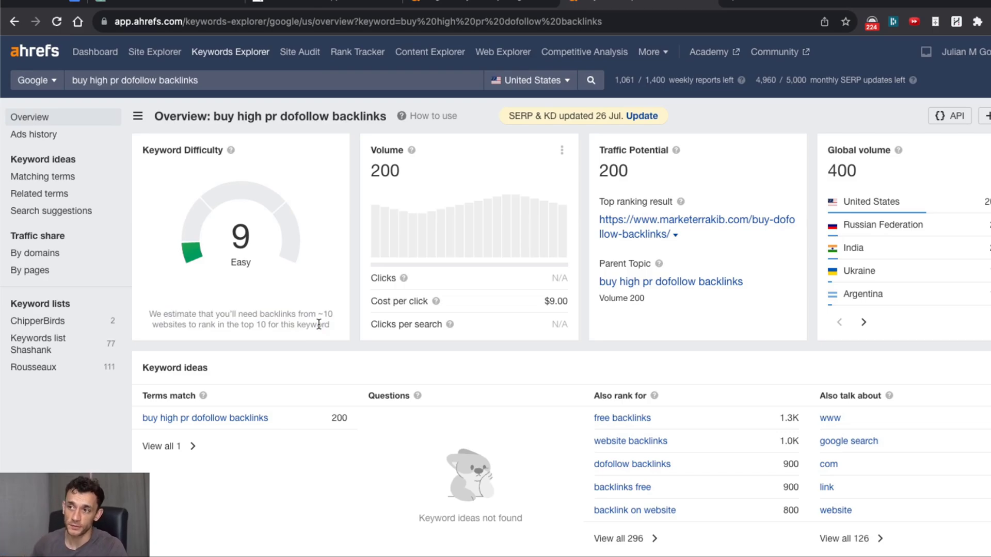
drag(336, 325, 146, 317)
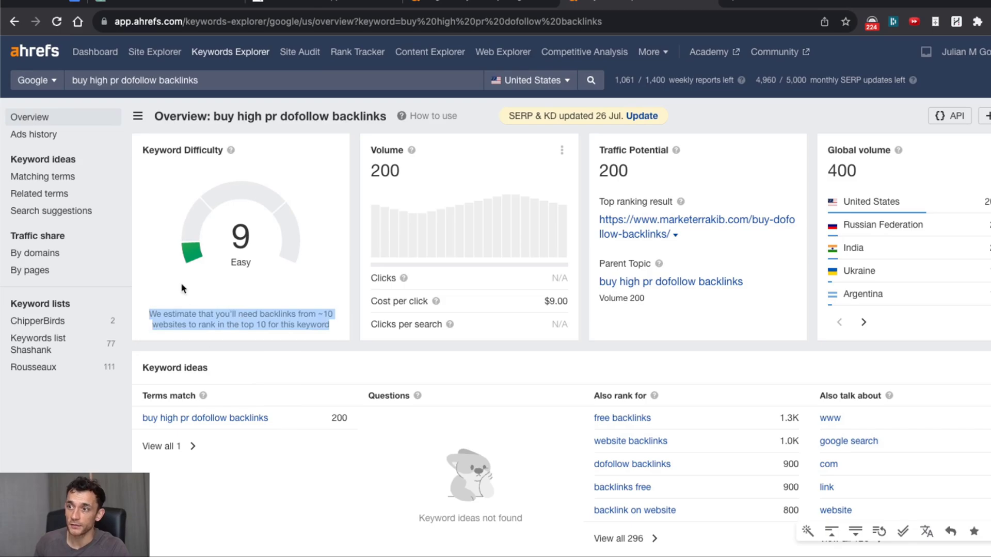
Check the referring domains of the second-ranked page in the SERP overview for "buy high pr dofollow backlinks"
scroll(631, 323, down, 20)
scroll(641, 328, up, 15)
scroll(639, 330, down, 10)
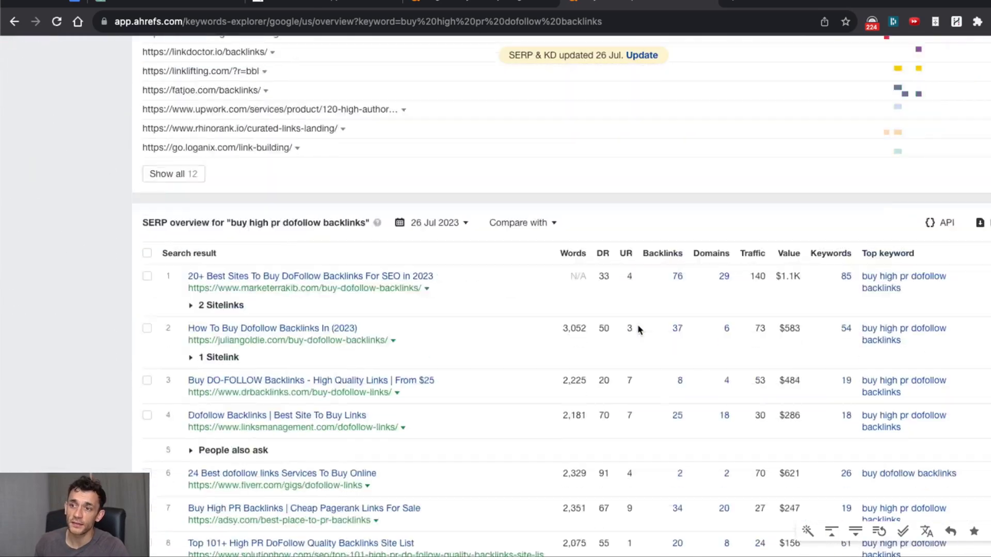
scroll(639, 328, down, 5)
scroll(634, 325, up, 1)
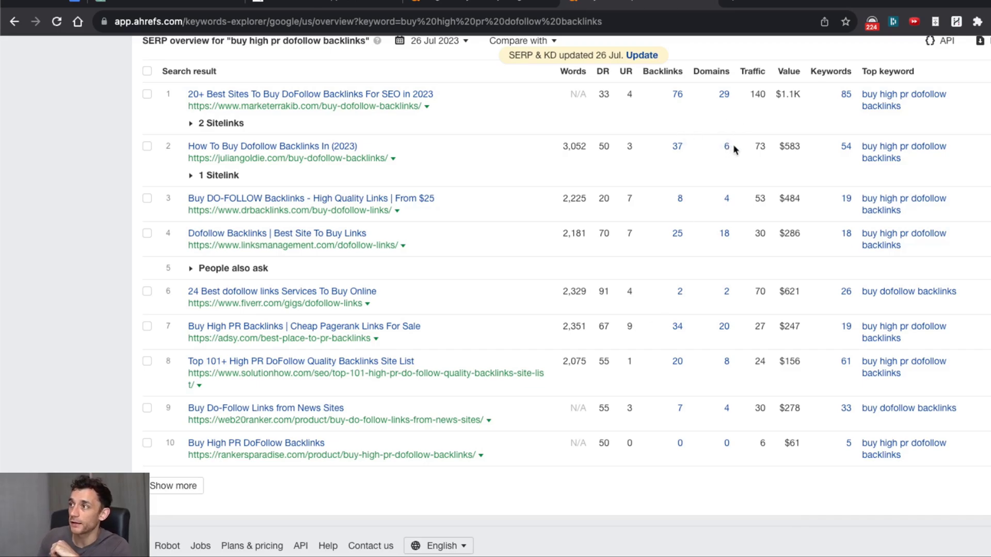
mouse_move(733, 145)
mouse_down()
mouse_move(665, 146)
mouse_move(733, 151)
mouse_up()
click(705, 149)
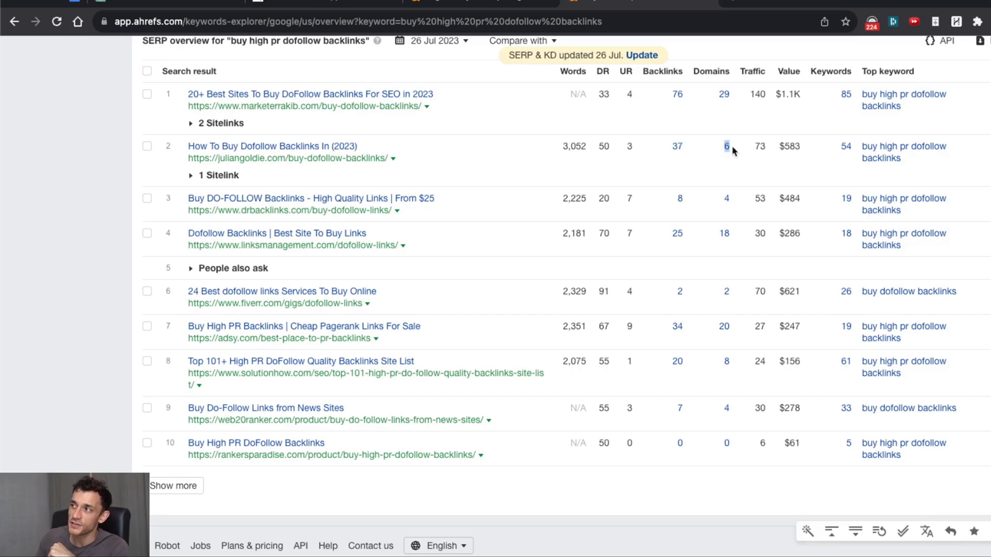
click(719, 153)
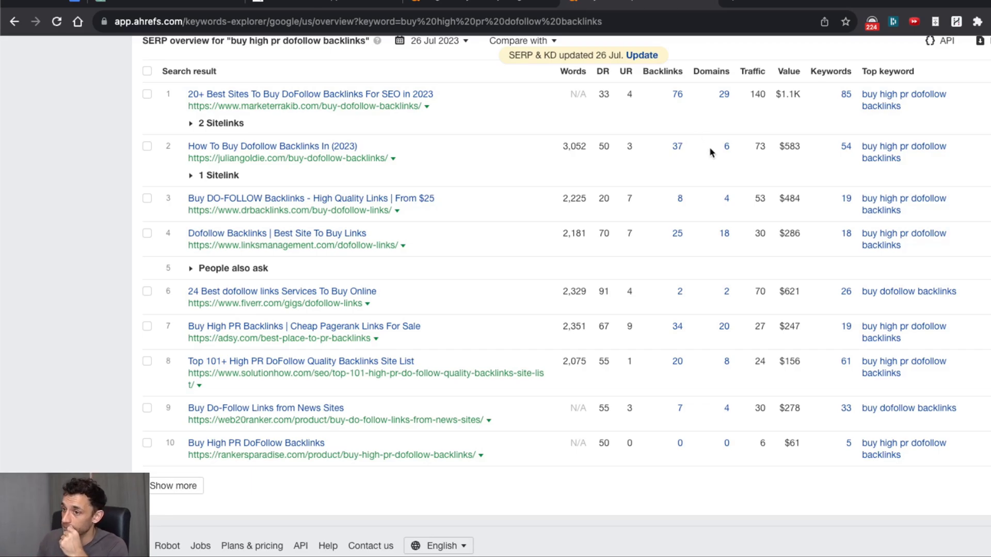
drag(733, 149, 700, 150)
Compare the referring domains of the third- and tenth-ranked pages in the SERP overview
scroll(700, 150, up, 1)
click(715, 193)
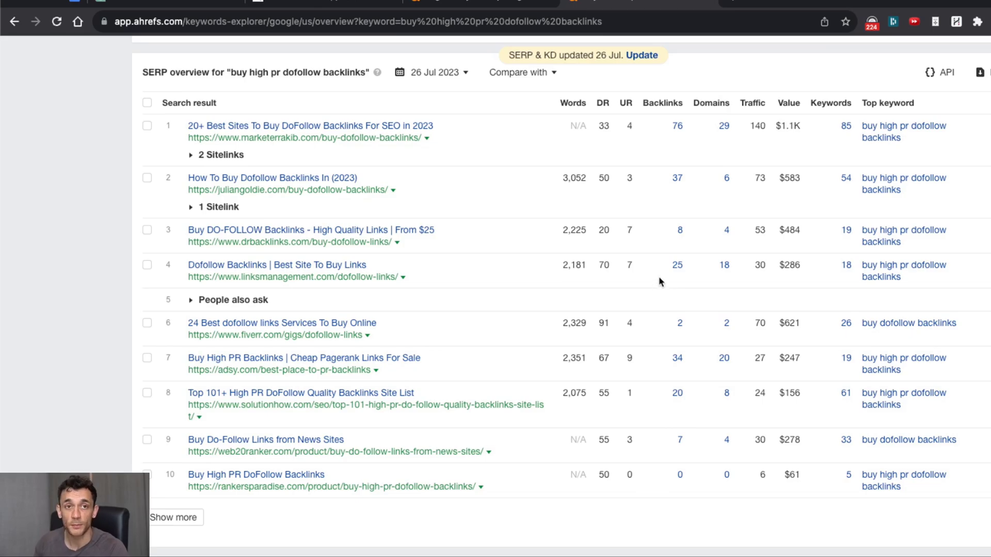
double_click(726, 230)
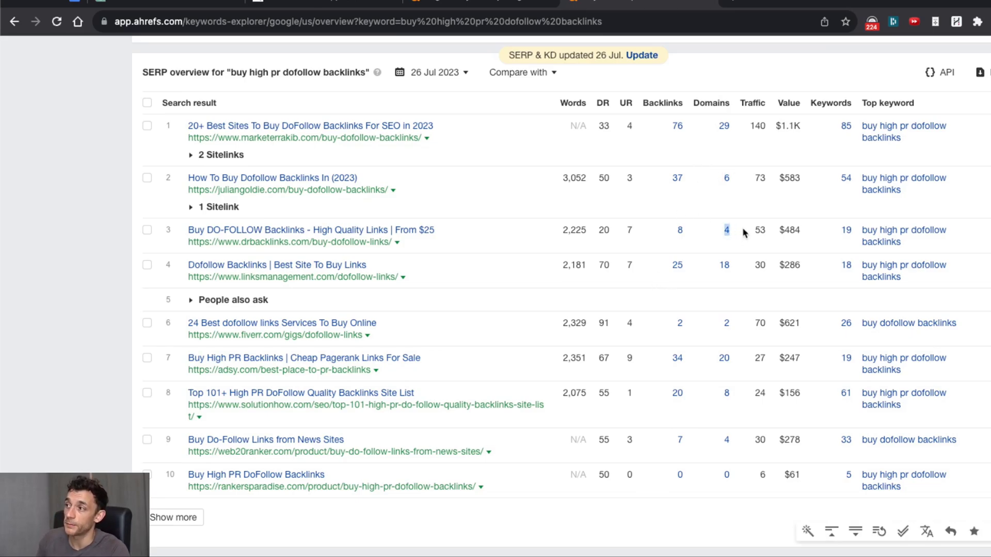
click(736, 464)
double_click(726, 475)
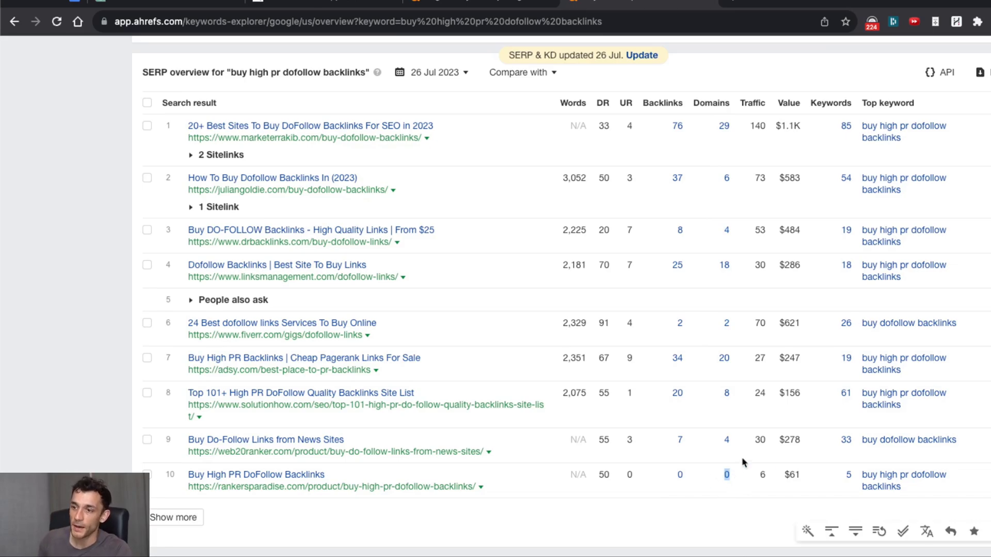
click(752, 468)
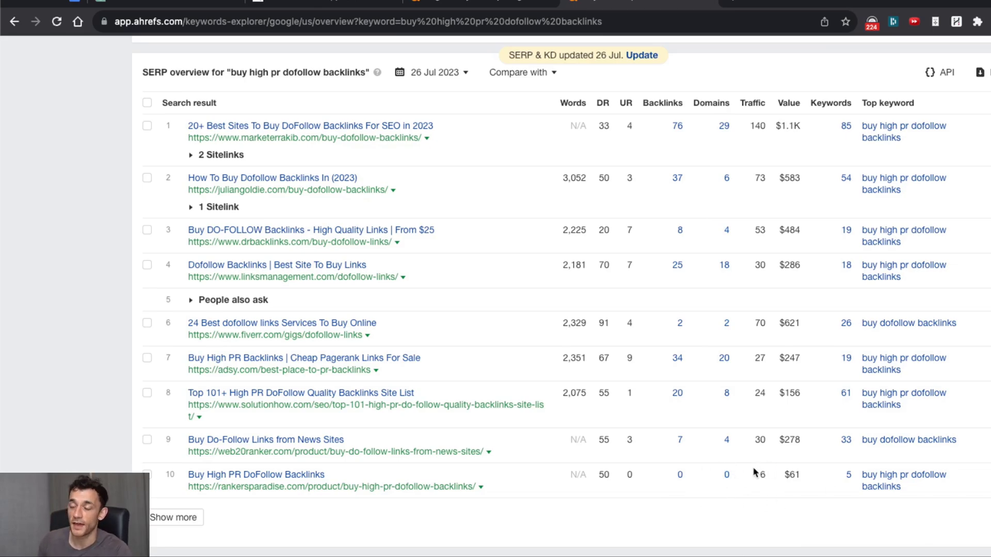
Compare the referring domains of the sixth-, third-, ninth- and second-ranked pages in the SERP overview
scroll(752, 469, up, 2)
double_click(727, 352)
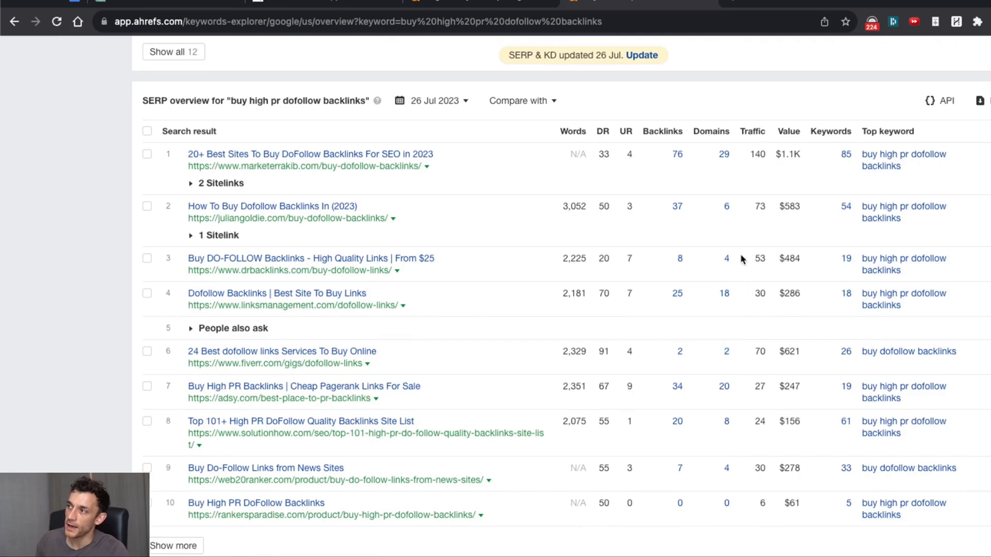
double_click(728, 259)
double_click(727, 468)
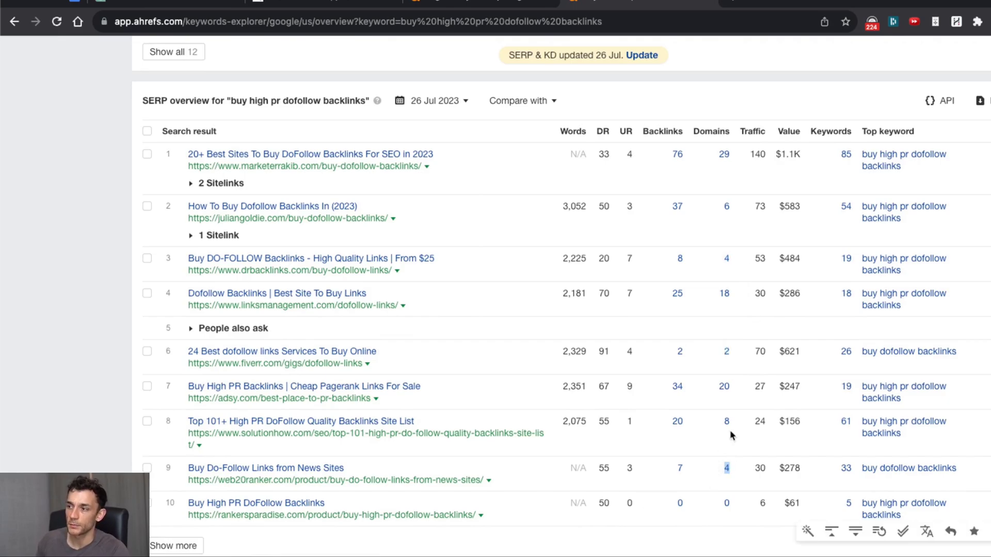
click(743, 211)
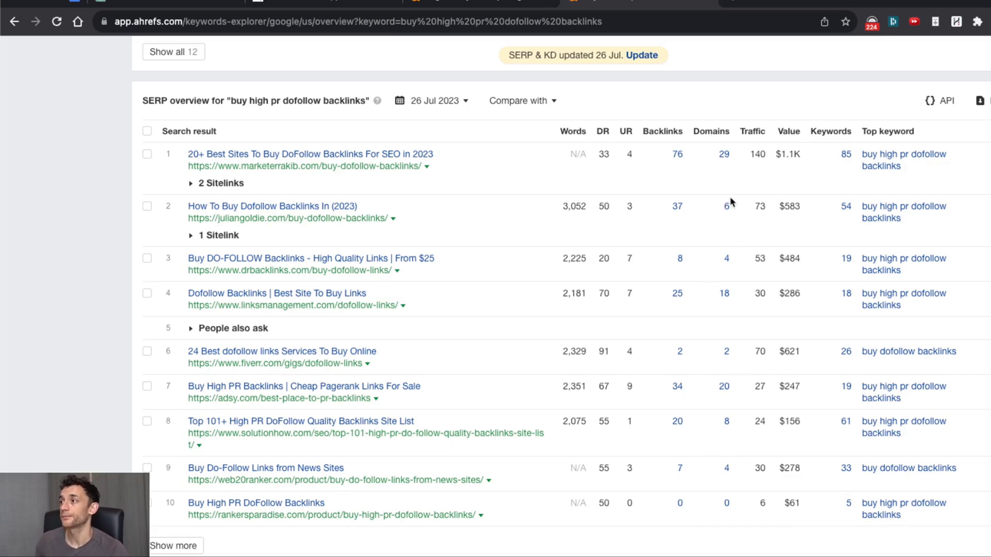
drag(738, 215, 695, 223)
click(718, 220)
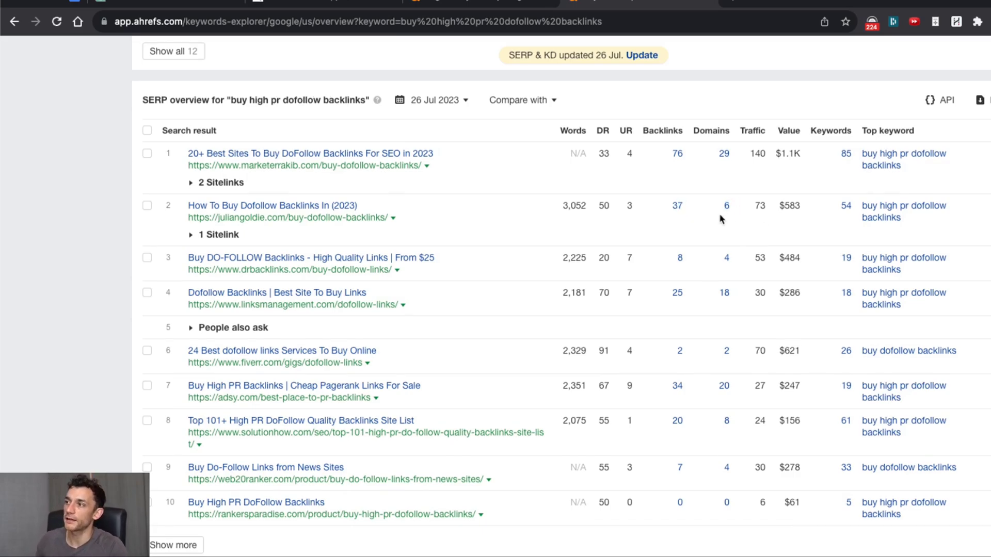
drag(743, 262, 716, 264)
drag(741, 203, 700, 207)
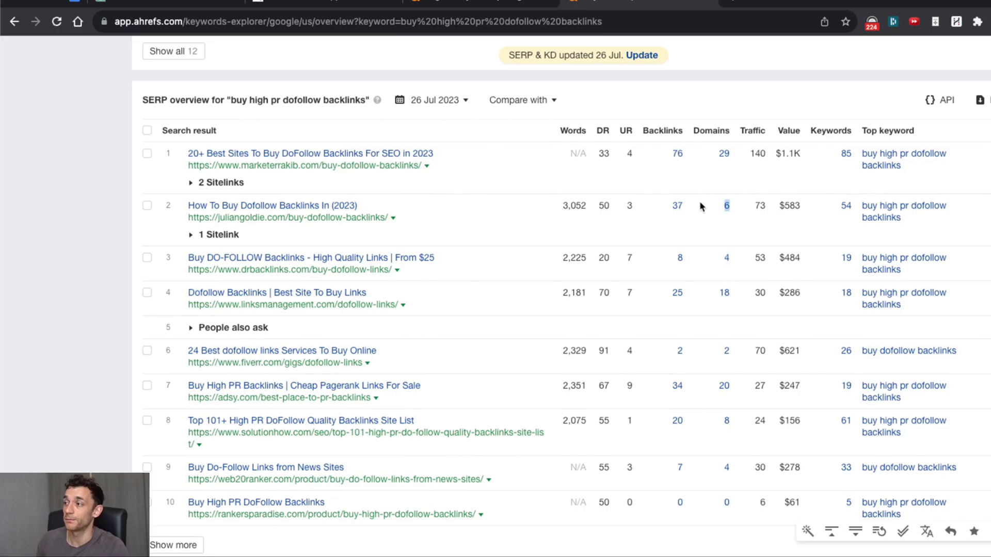
Compare the keyword's difficulty and estimated backlink requirement with the ranking pages' referring domains in the SERP overview
scroll(703, 250, up, 20)
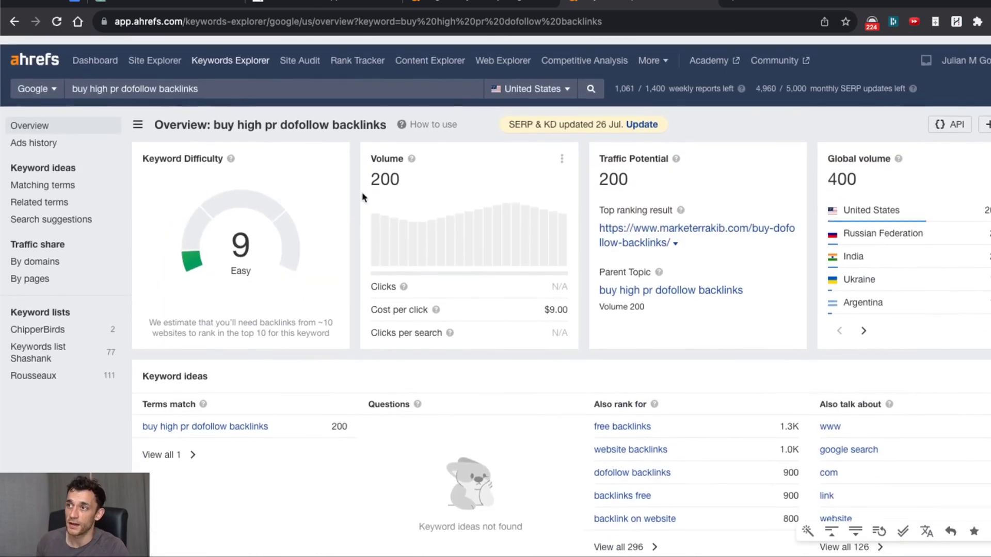
scroll(315, 262, down, 20)
scroll(370, 275, up, 5)
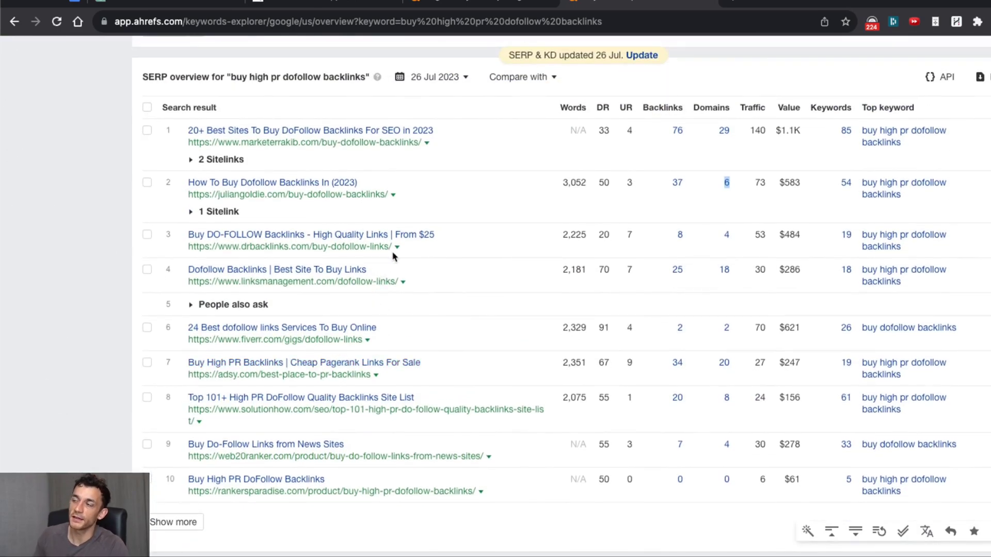
click(675, 147)
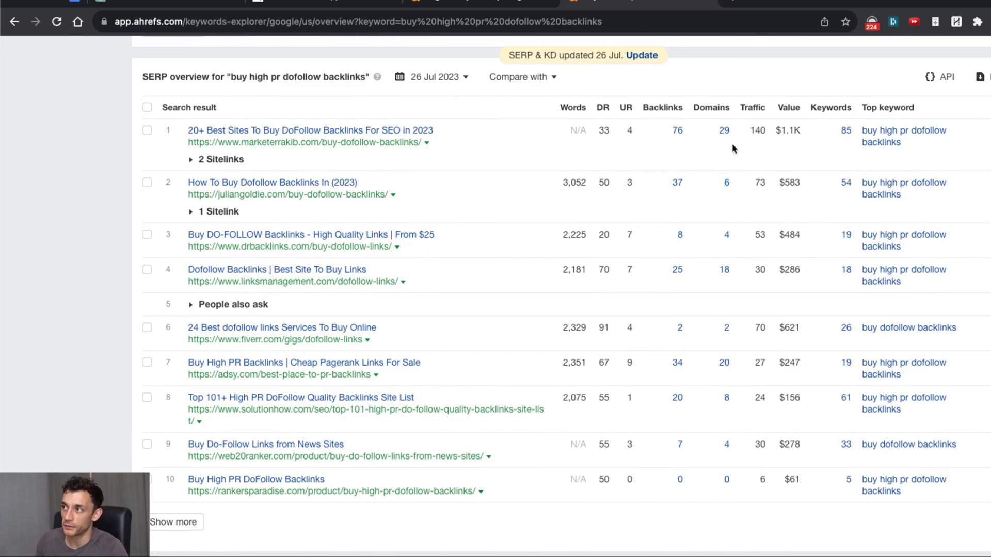
scroll(272, 155, up, 15)
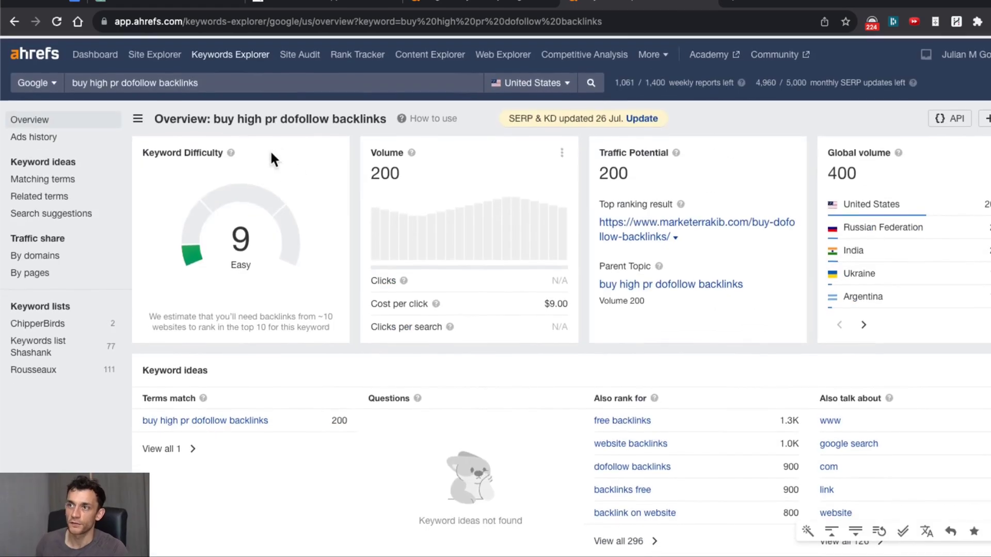
drag(155, 116, 380, 143)
click(367, 120)
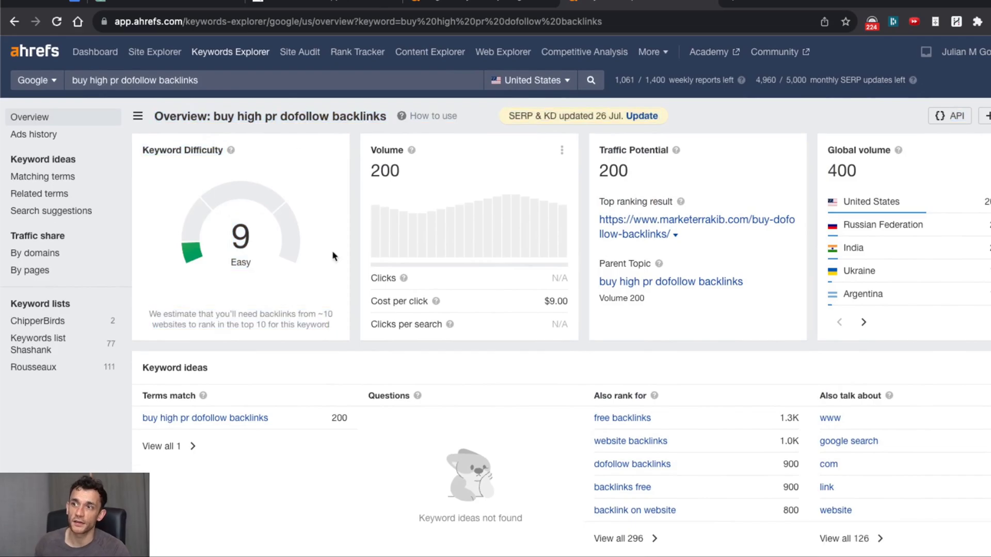
drag(307, 324, 147, 313)
Check the referring domains of the sixth-, second- and eighth-ranked pages in the SERP overview
scroll(260, 303, down, 10)
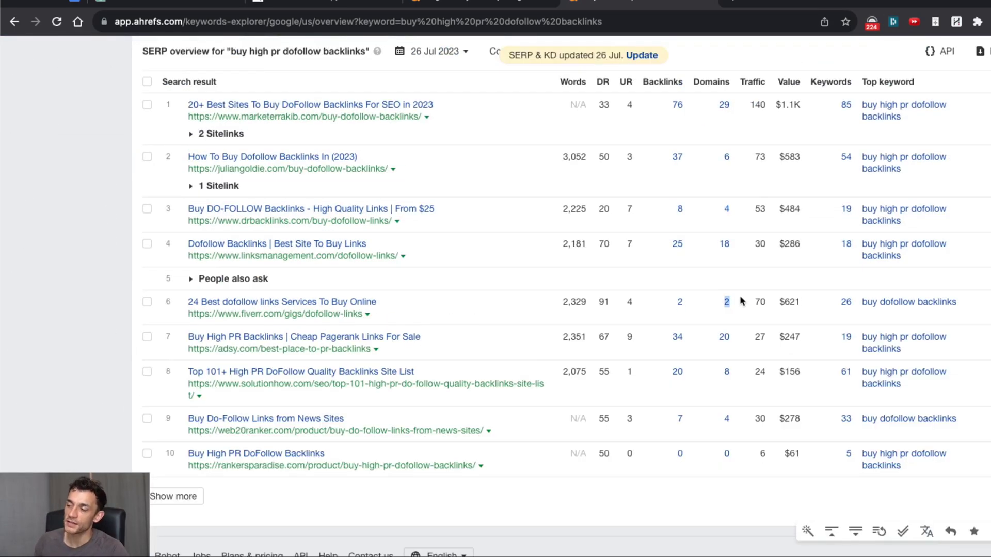
click(741, 301)
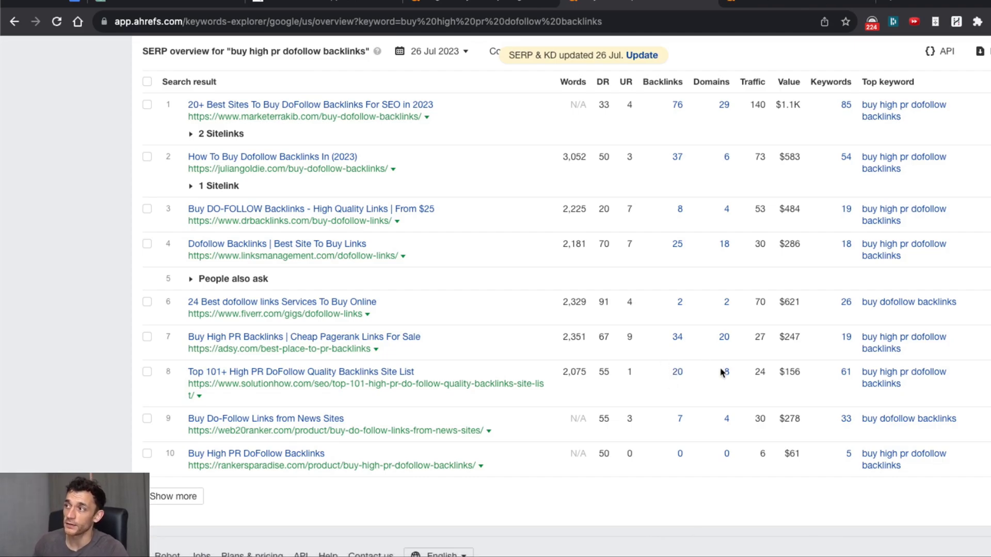
drag(741, 157, 713, 157)
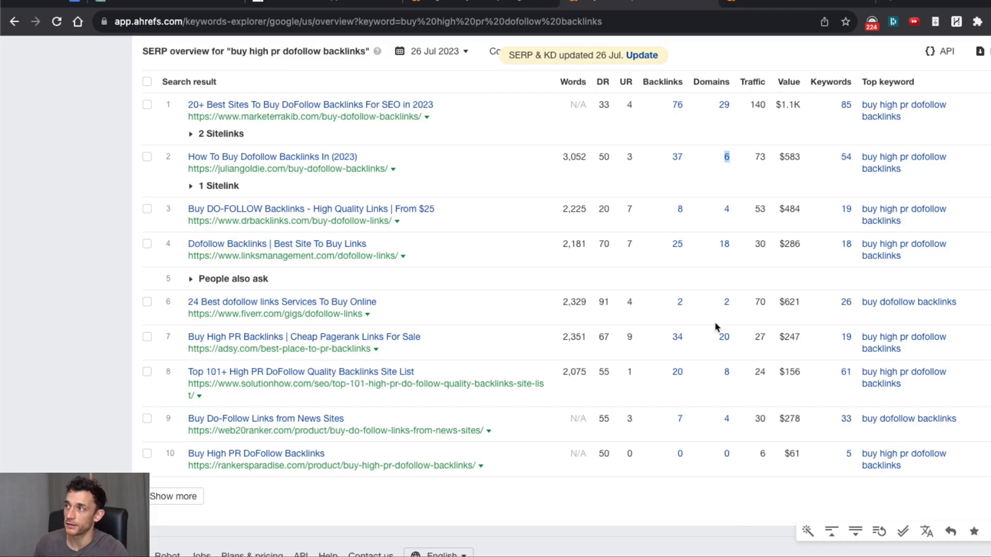
double_click(734, 375)
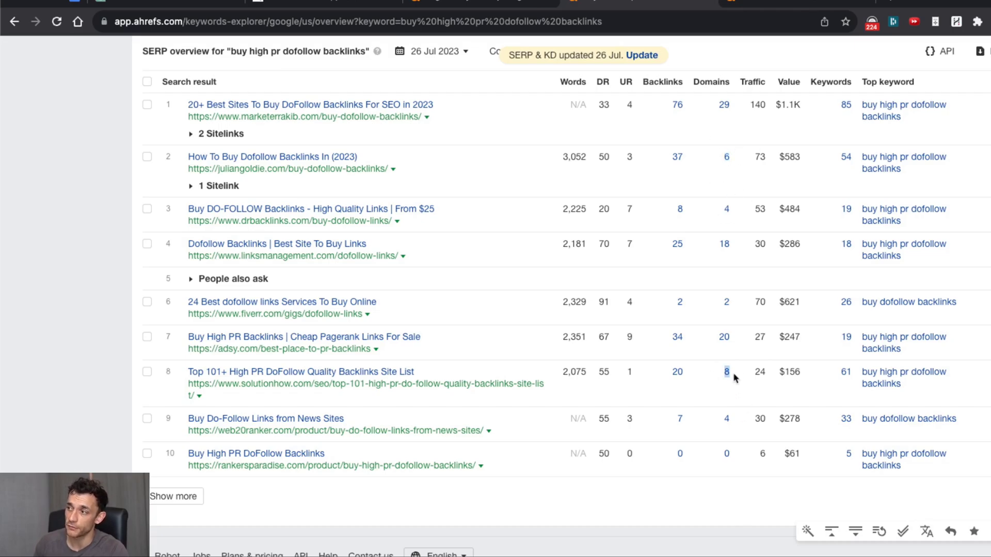
Review the Ahrefs backlinks report for the solutionhow.com dofollow site list and open its first referring page on nodexlgraphgallery.org
click(756, 3)
scroll(205, 318, down, 2)
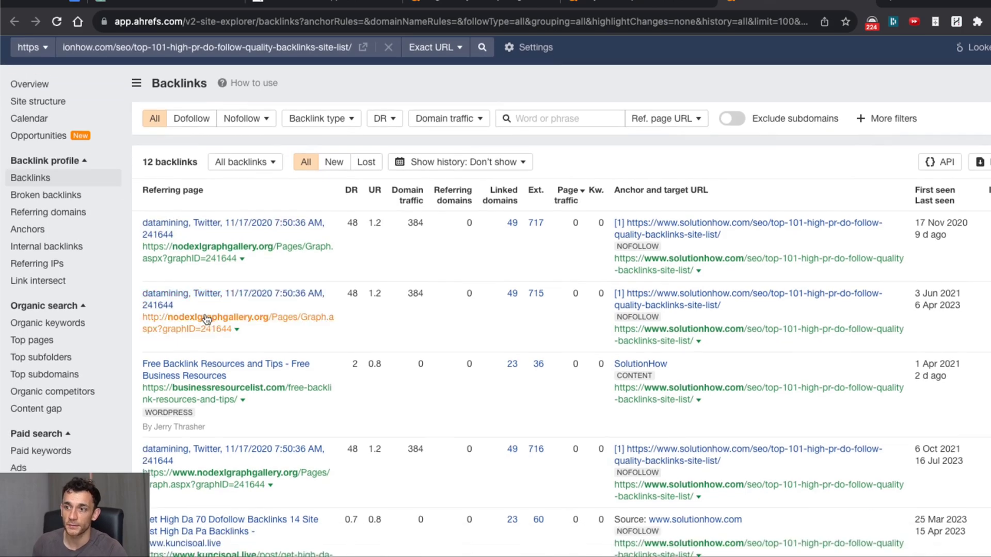
scroll(208, 288, up, 2)
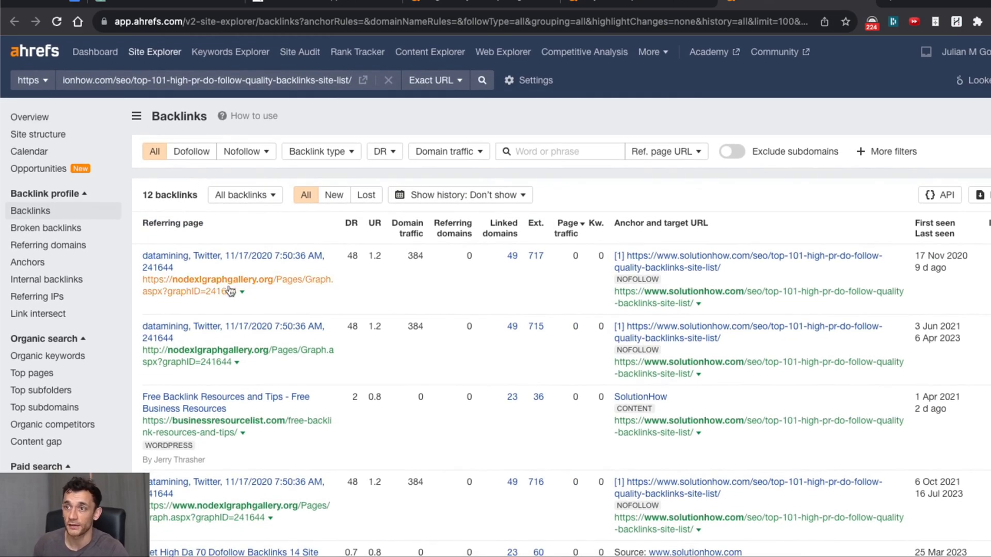
click(237, 257)
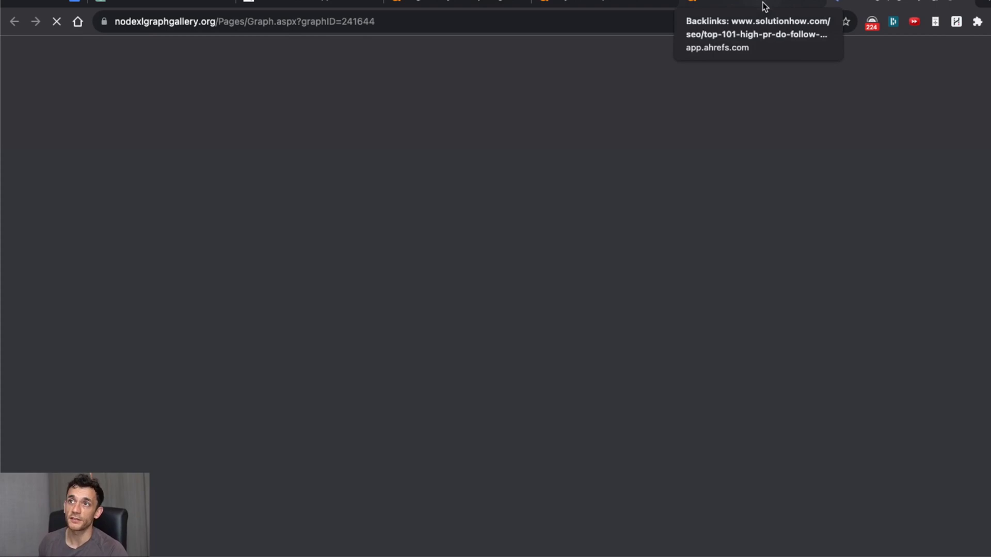
Look through the NodeXL Graph Gallery page's description, domain and hashtag lists to judge it as a backlink source
scroll(797, 299, down, 10)
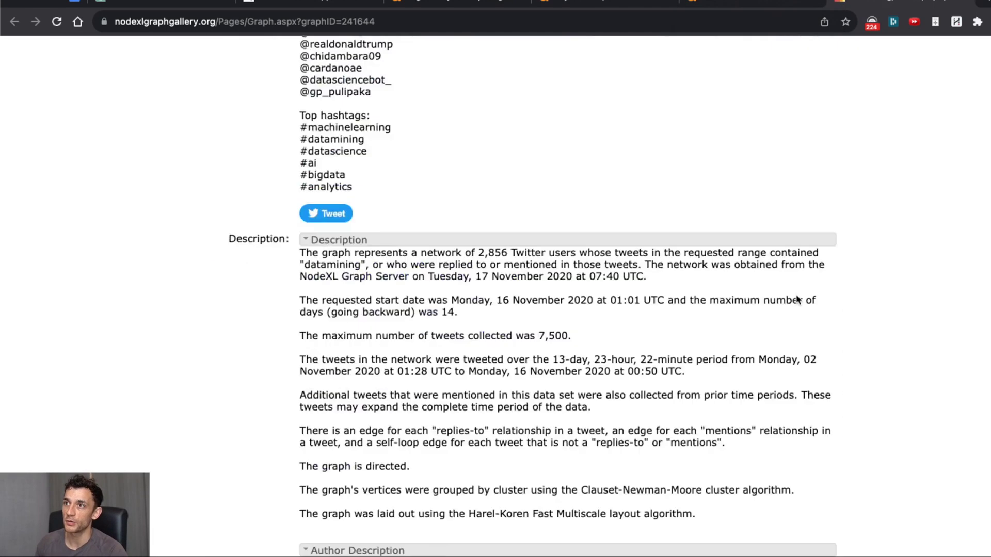
scroll(798, 299, down, 15)
scroll(801, 310, up, 15)
scroll(795, 323, down, 15)
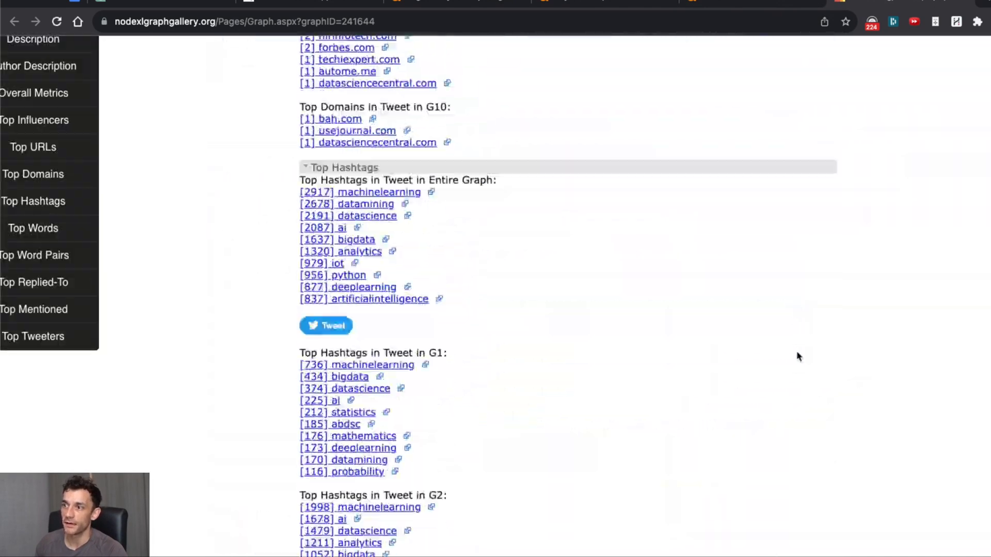
scroll(790, 357, down, 8)
scroll(779, 369, up, 20)
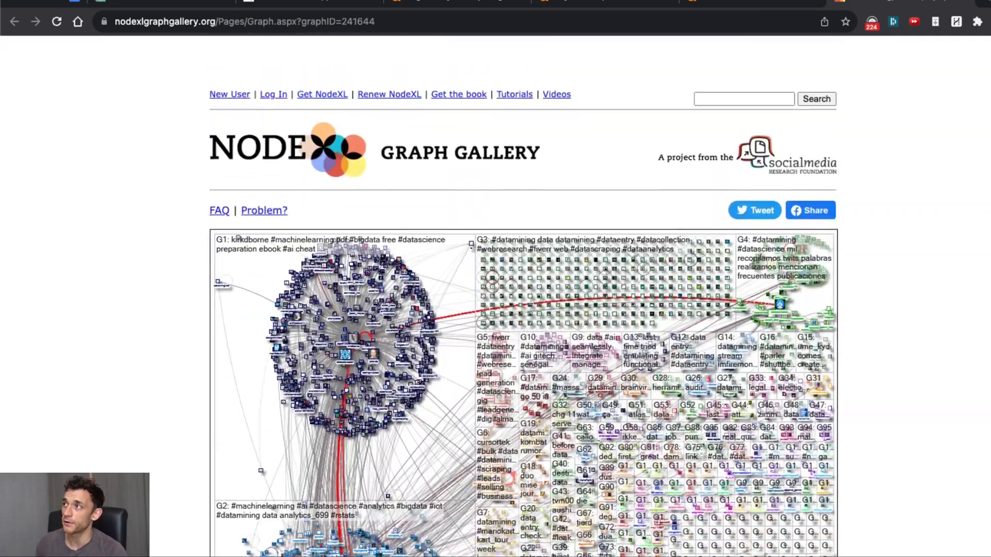
Return to the SERP overview and compare the referring domains of the first-, sixth- and second-ranked pages
scroll(524, 320, down, 2)
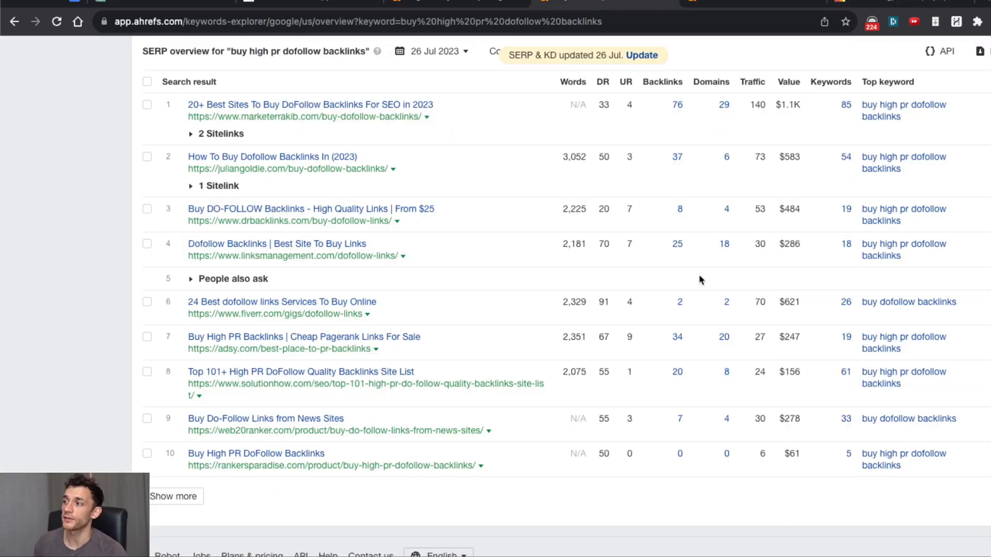
drag(715, 111, 735, 107)
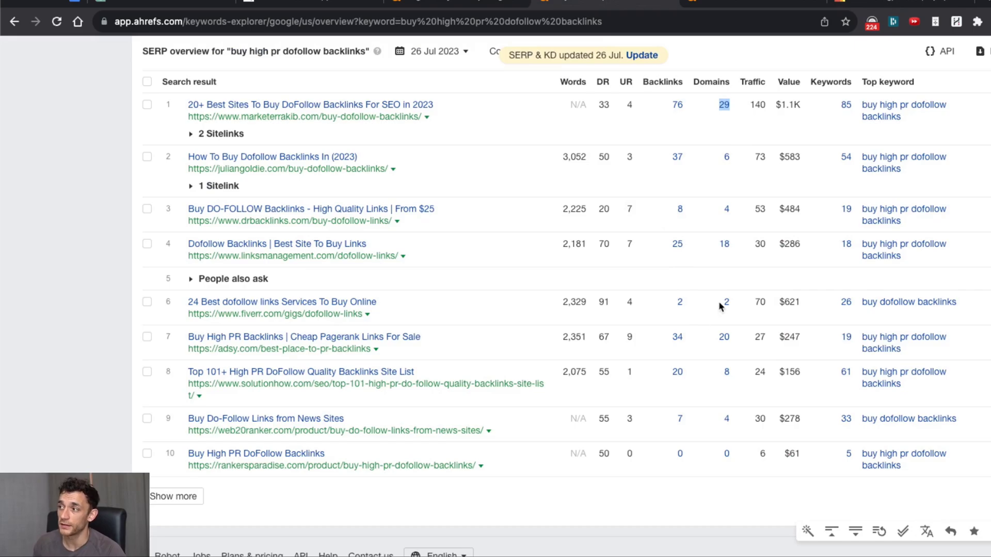
drag(720, 306, 733, 308)
click(733, 308)
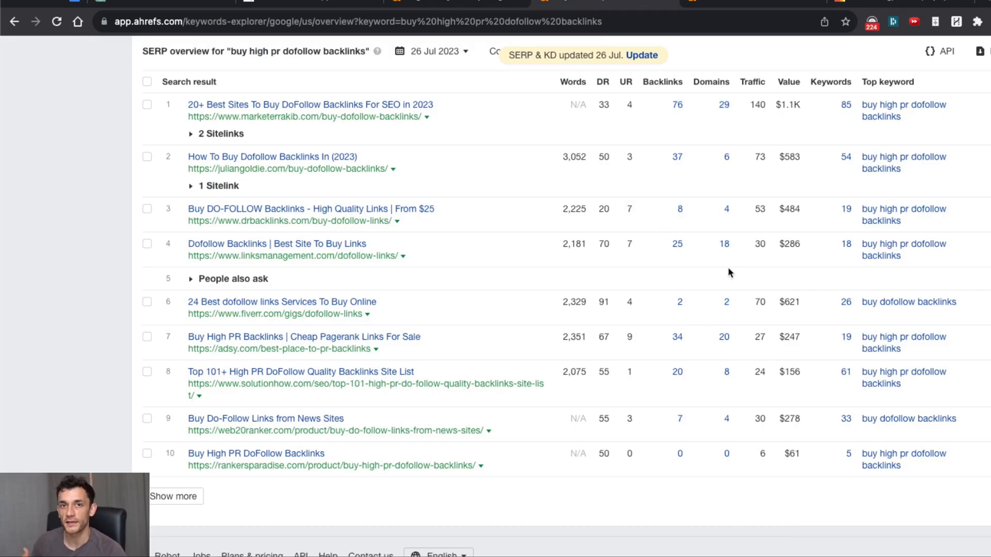
drag(714, 154, 748, 157)
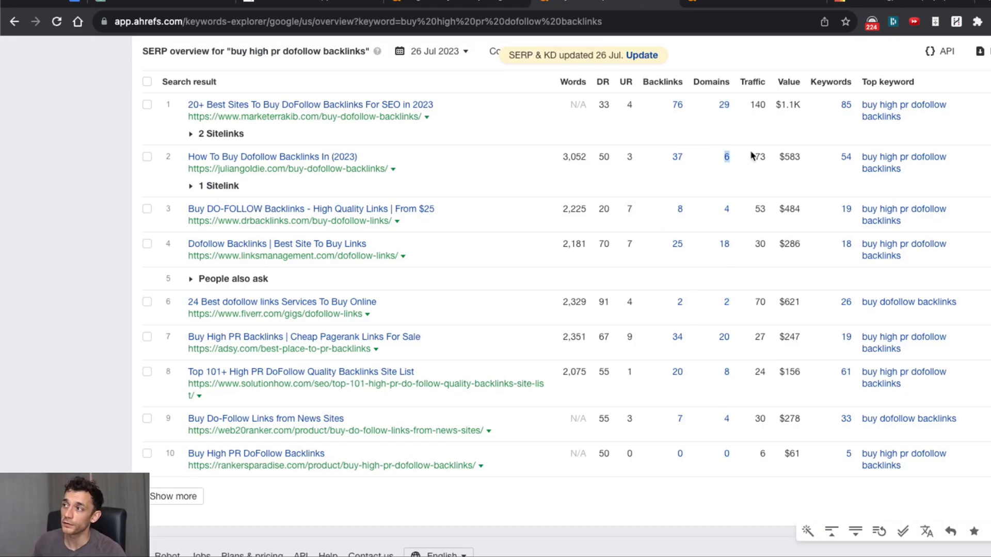
click(736, 150)
scroll(733, 151, up, 1)
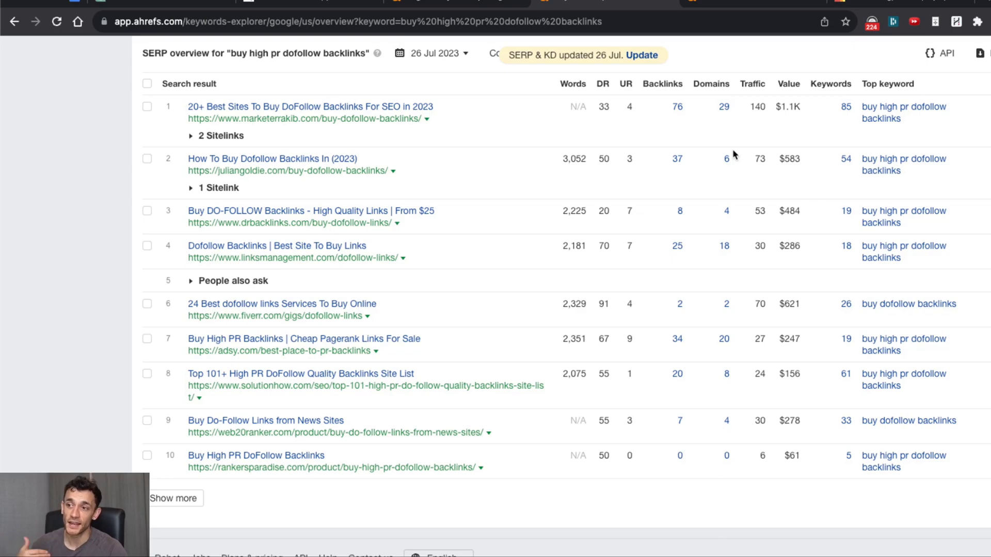
Recheck the NodeXL Graph Gallery page, the second-ranked SERP result and the keyword difficulty for "buy high pr dofollow backlinks"
click(903, 2)
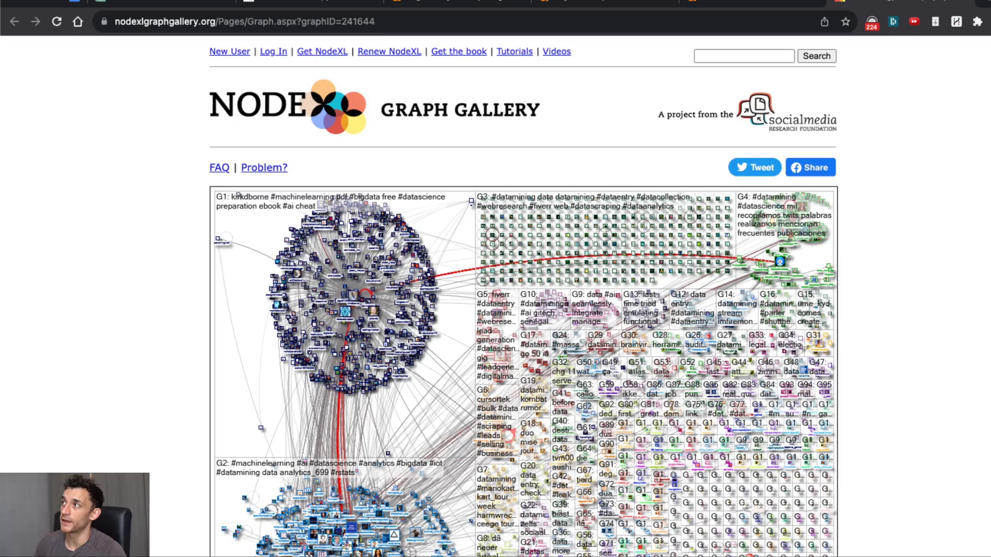
click(642, 3)
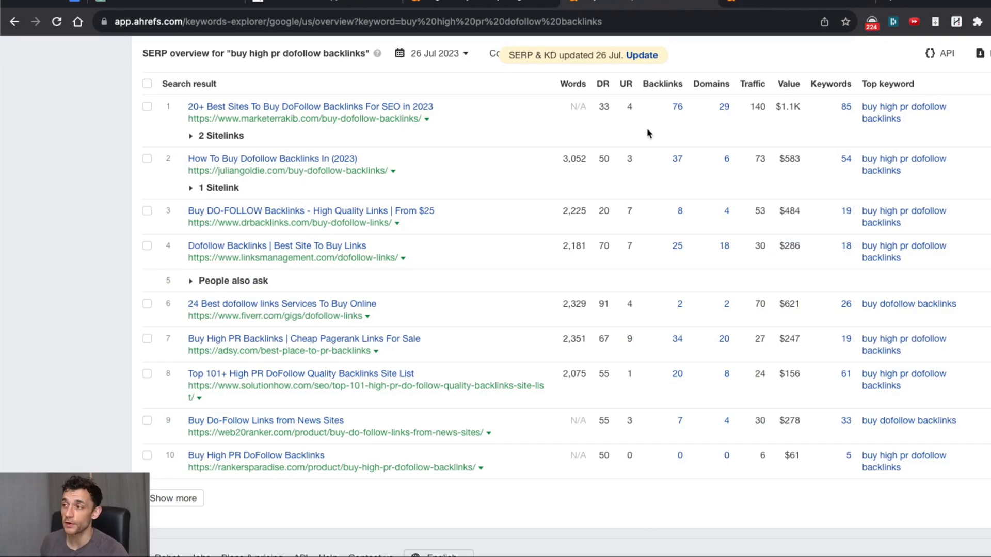
scroll(663, 213, up, 4)
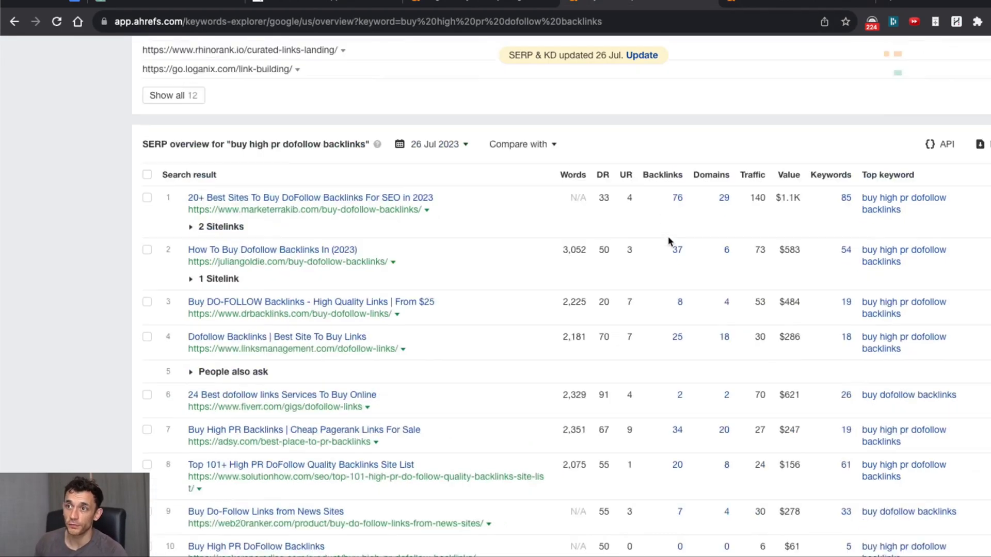
scroll(677, 235, up, 1)
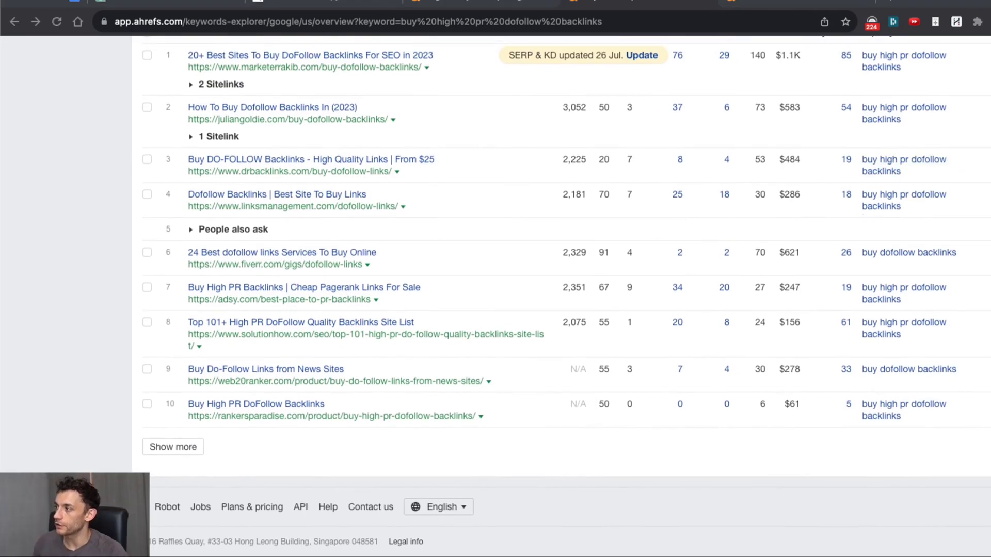
drag(416, 120, 188, 109)
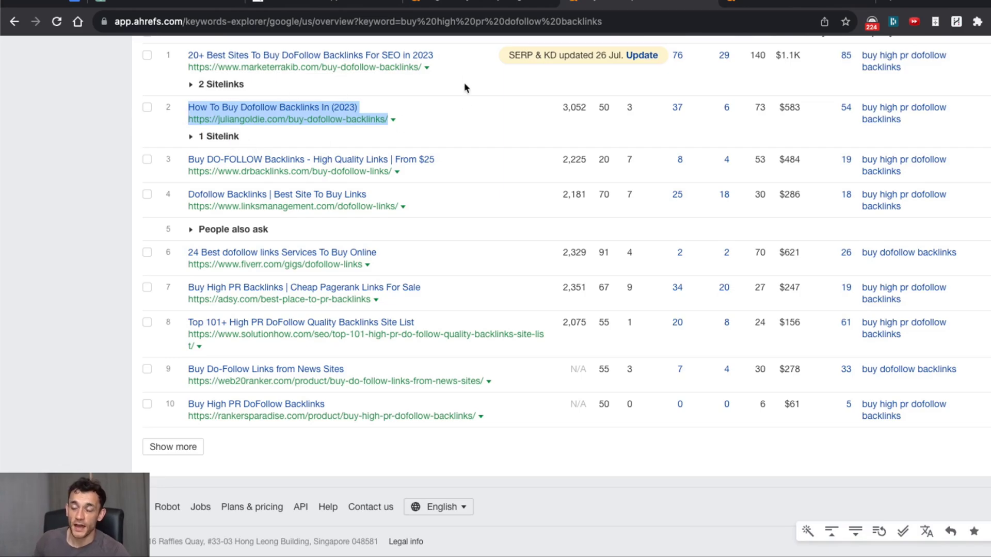
scroll(541, 104, up, 1)
click(541, 104)
scroll(531, 165, up, 15)
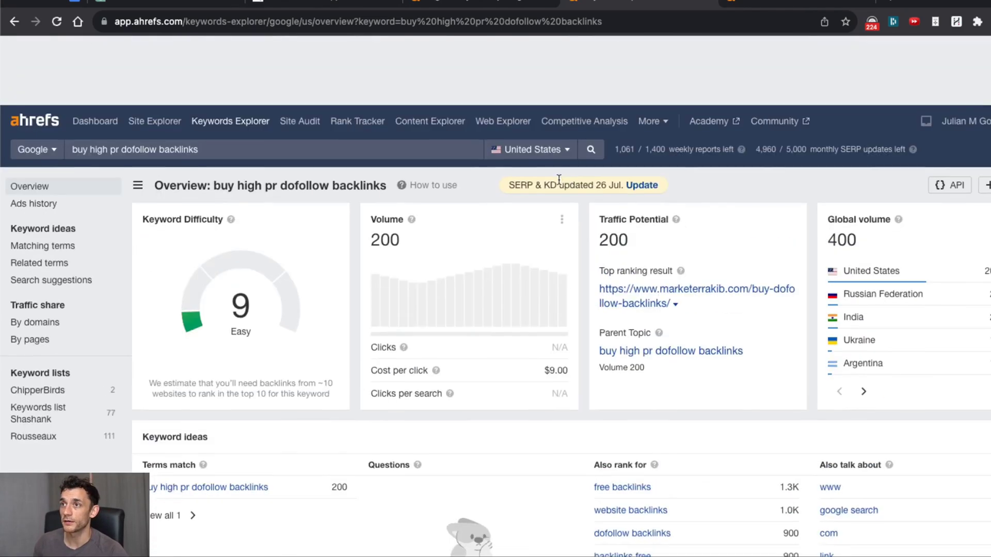
Switch to the backlink tracker spreadsheet and open the vogelwunderland.de/vogel-der-aussieht-wie-pinguin page linked on the VogelWunderland sheet
key(super+grave)
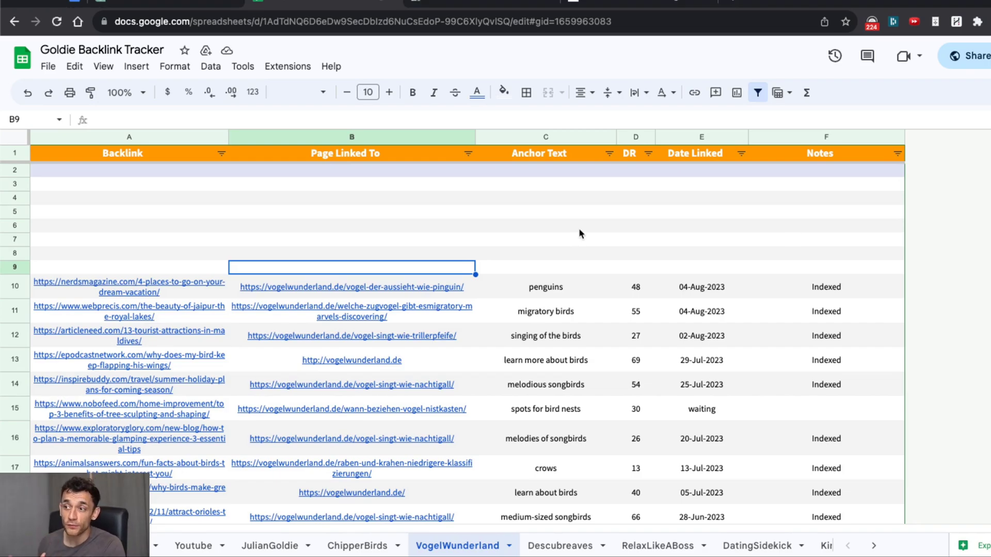
click(453, 293)
key(Down)
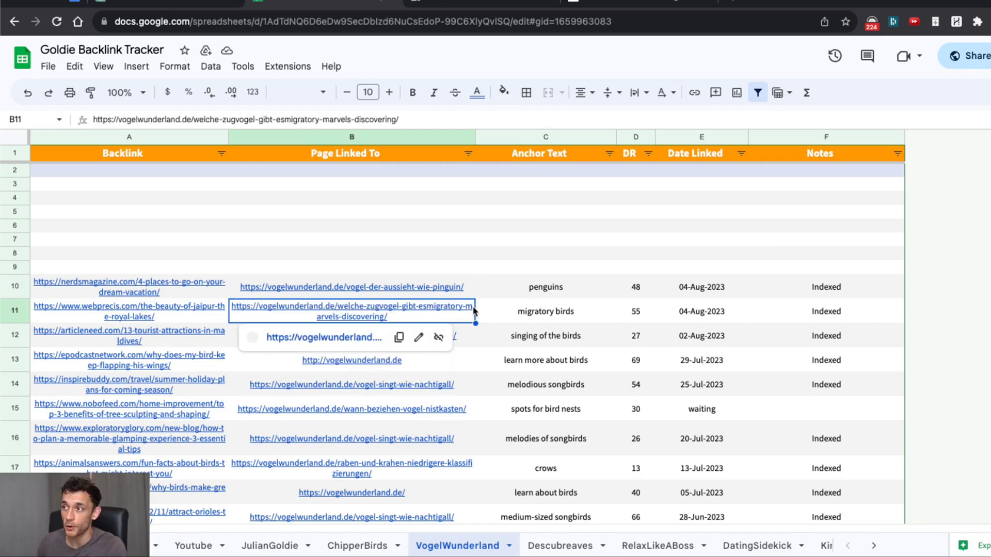
click(391, 257)
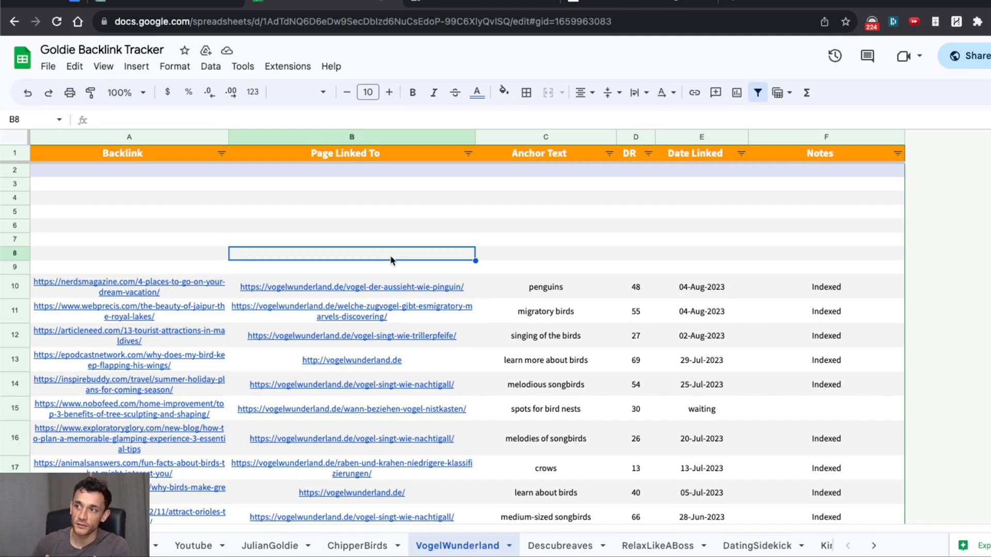
click(389, 285)
super+click(390, 285)
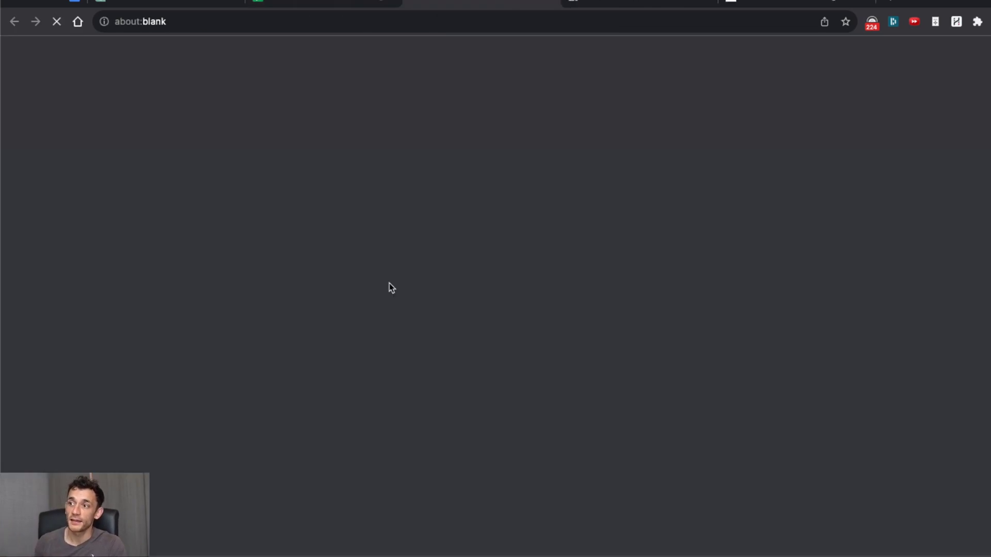
Return to the tracker and review the VogelWunderland sheet's backlinks and the target pages they point to
click(367, 11)
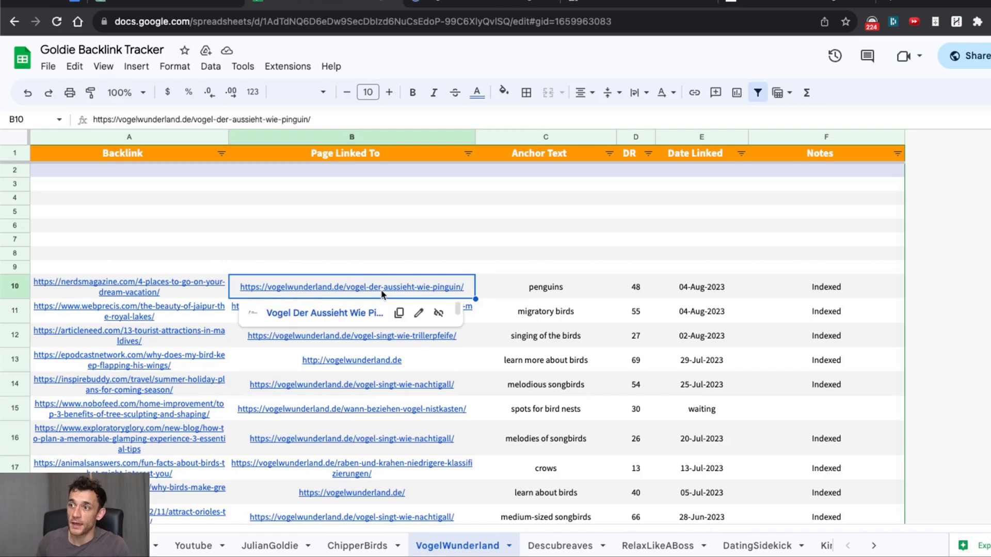
key(ctrl+Tab)
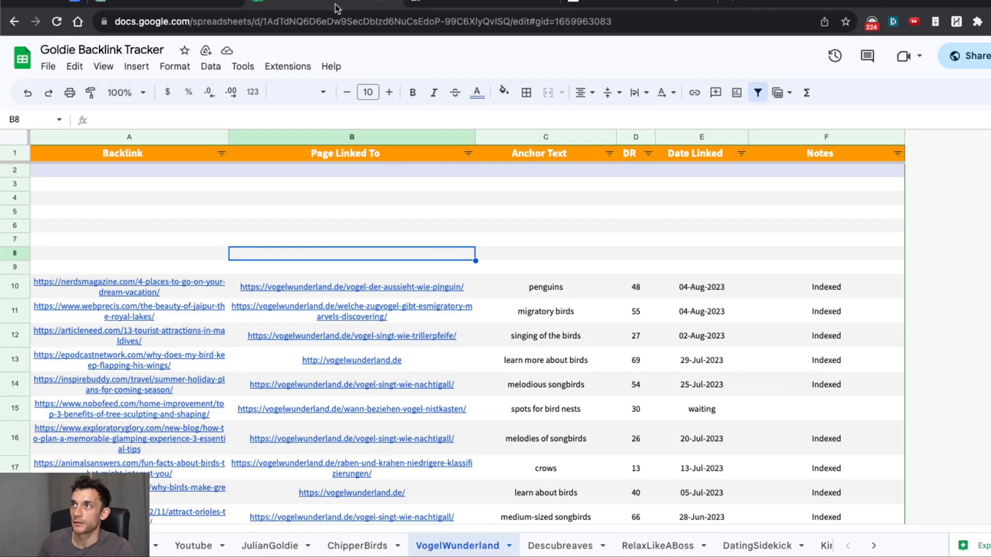
key(ctrl+shift+Tab)
click(402, 293)
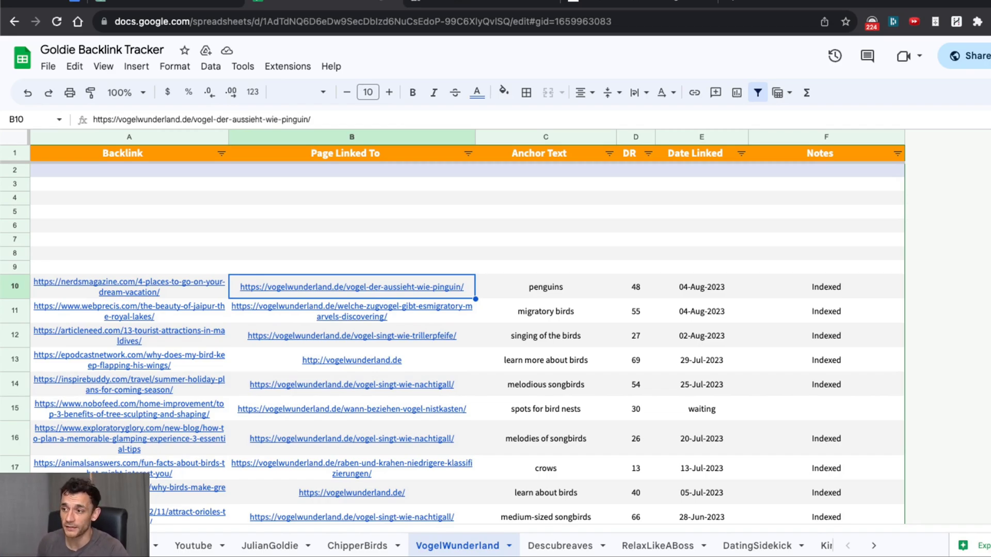
click(429, 268)
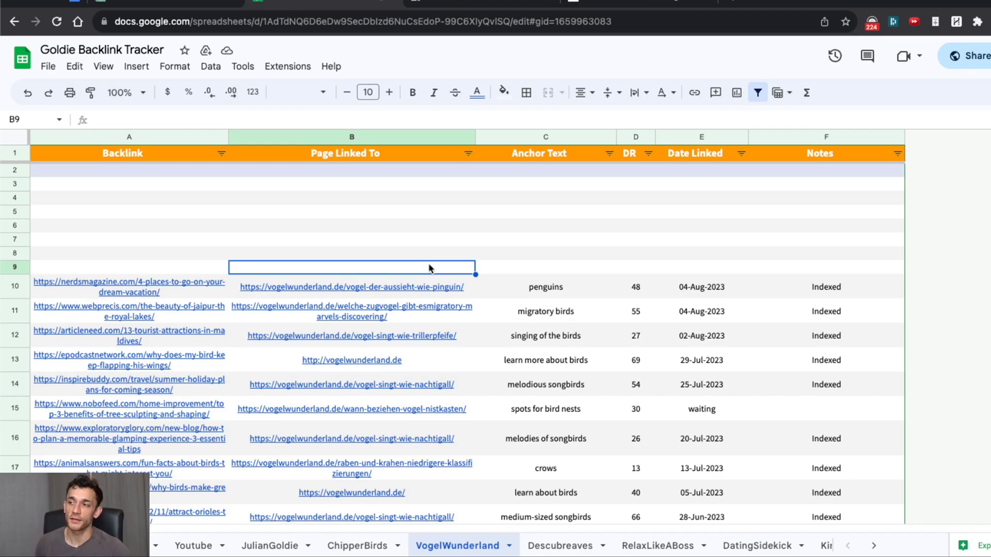
scroll(234, 485, down, 1)
scroll(411, 404, up, 1)
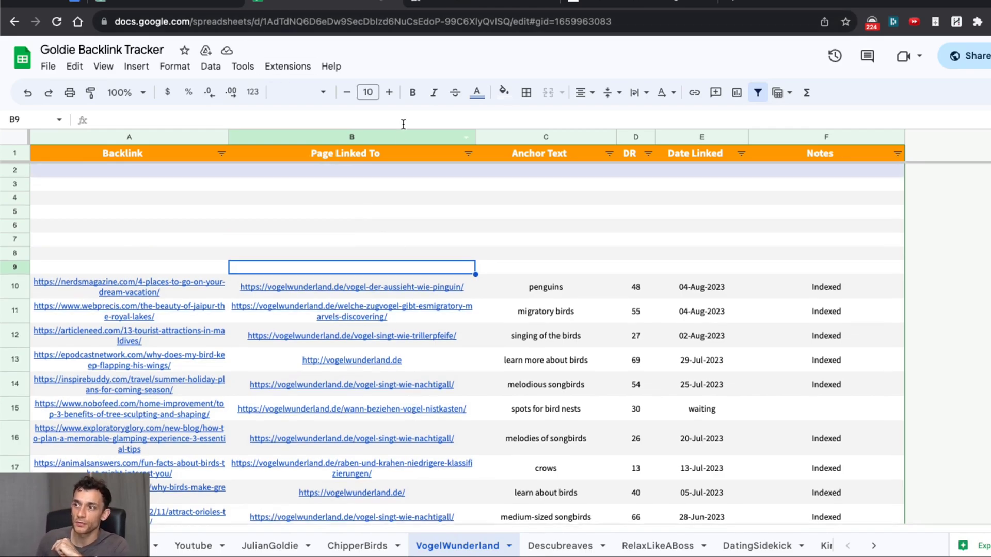
Browse the vogelwunderland.de website and look through its homepage's recent bird articles
click(589, 3)
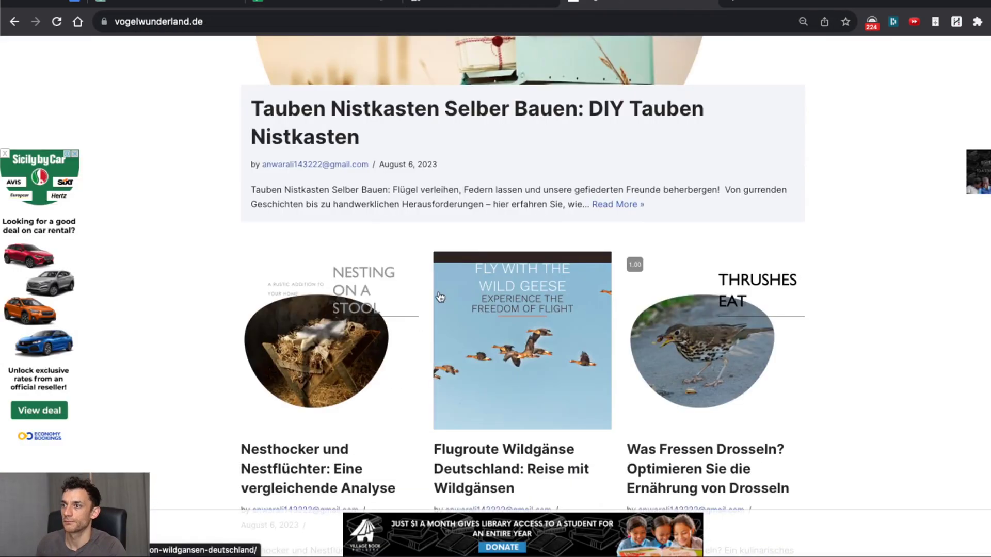
scroll(442, 294, down, 4)
scroll(442, 293, up, 2)
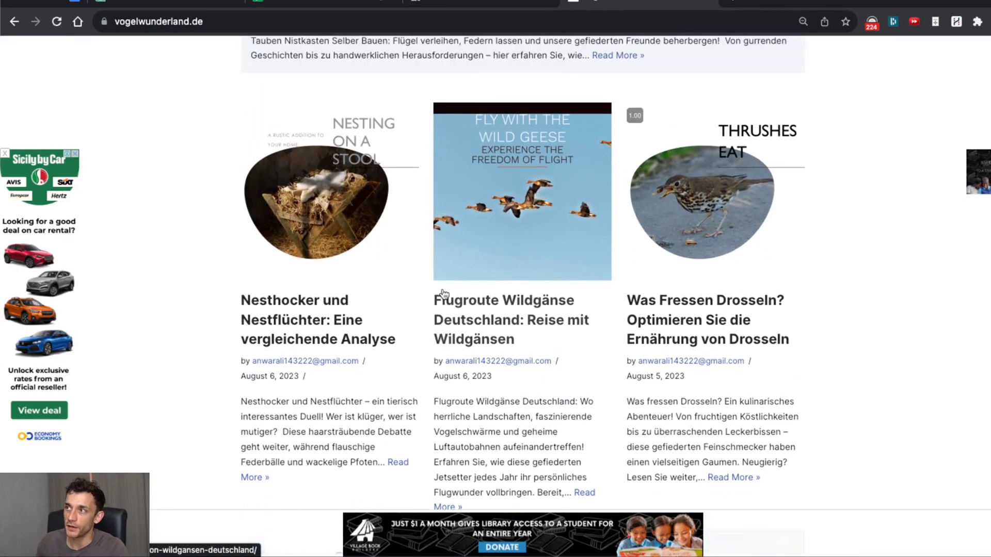
scroll(443, 300, up, 5)
scroll(448, 289, down, 15)
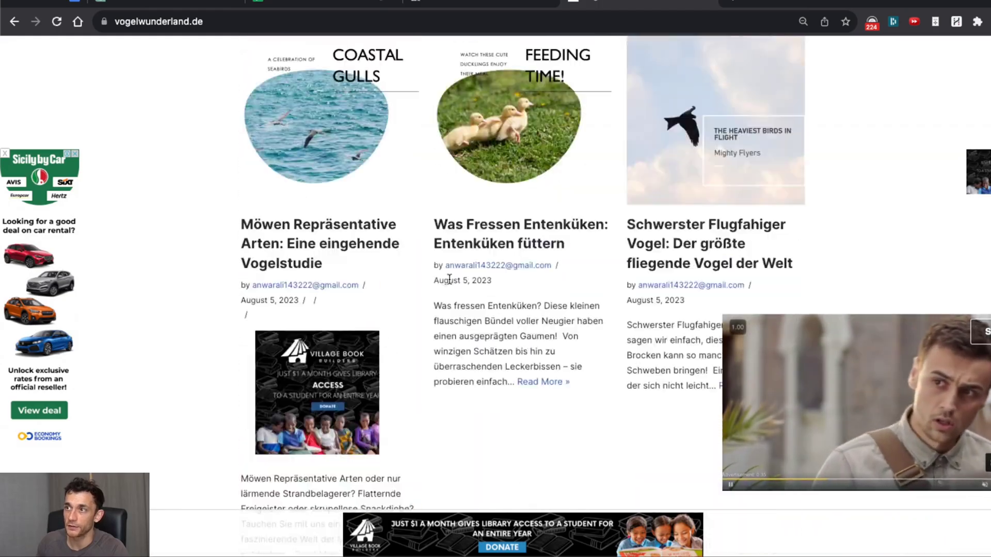
scroll(449, 279, down, 8)
scroll(343, 274, up, 1)
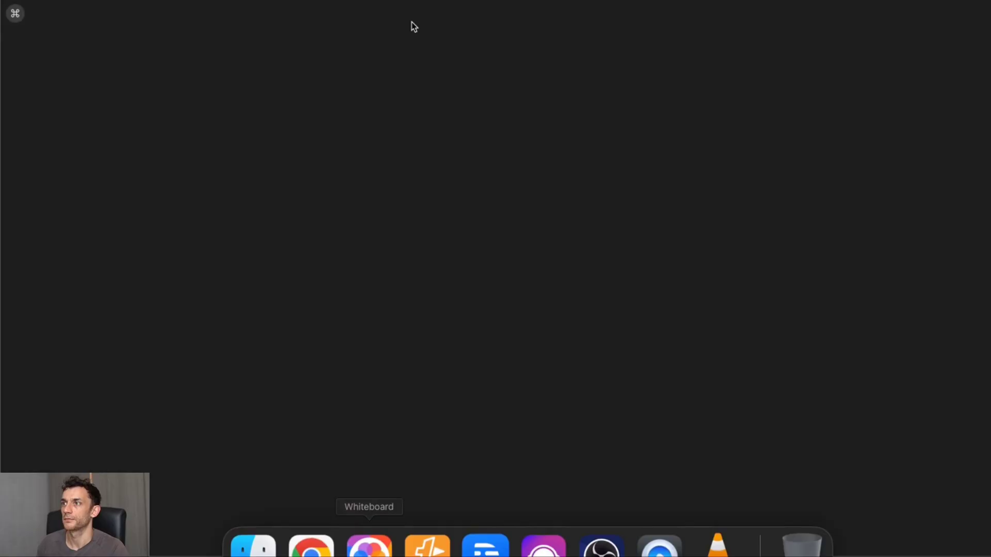
Switch to the Whiteboard app and sketch a row of three red ovals with an arrow pointing down to a circled V
mouse_move(332, 76)
mouse_down()
mouse_move(354, 81)
mouse_move(333, 76)
mouse_up()
mouse_move(456, 79)
mouse_down()
mouse_move(413, 97)
mouse_move(458, 77)
mouse_up()
drag(554, 71, 585, 71)
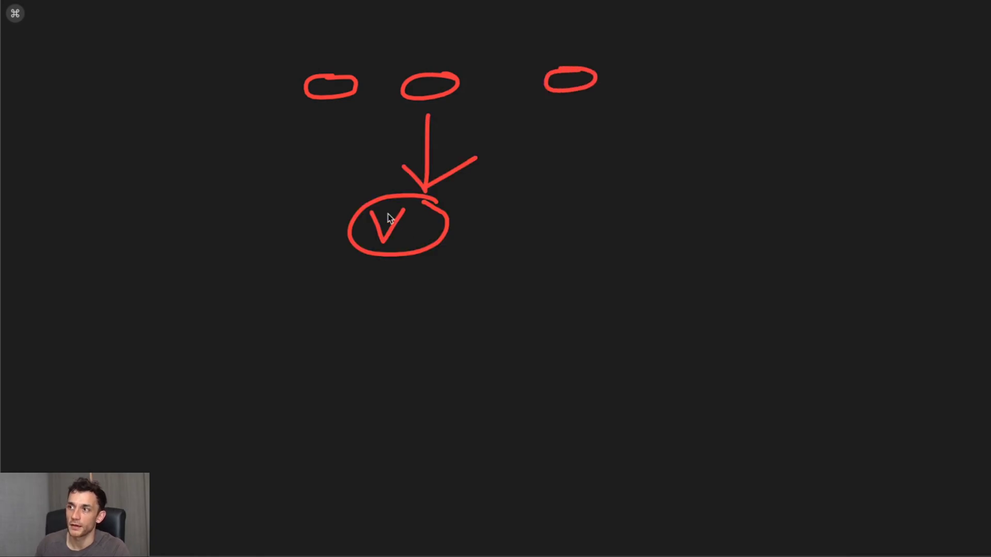